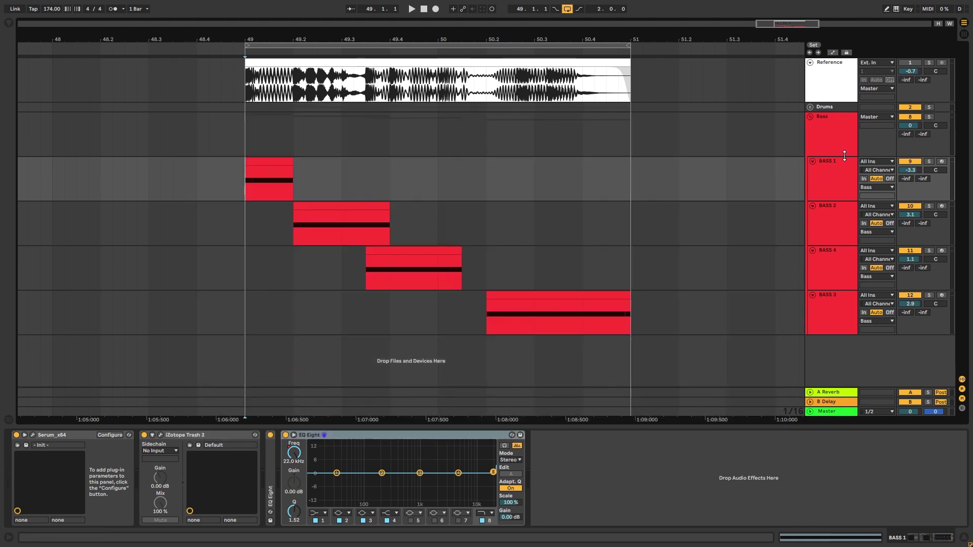
Play the looped section with the Reference track soloed, and compare it with the recreated Bass group unsoloed.
{"action": "left_click", "coordinate": [842, 136]}
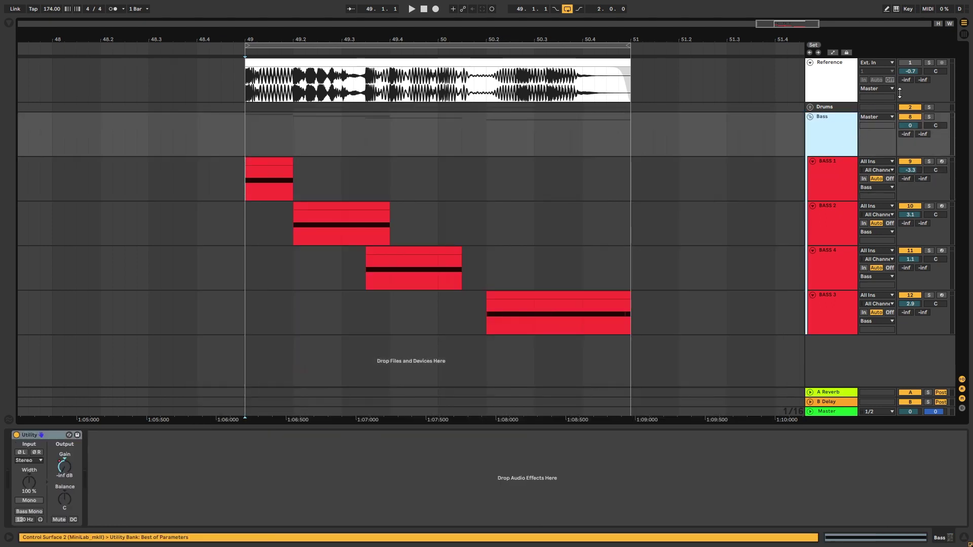
{"action": "left_click", "coordinate": [927, 63]}
{"action": "key", "text": "space"}
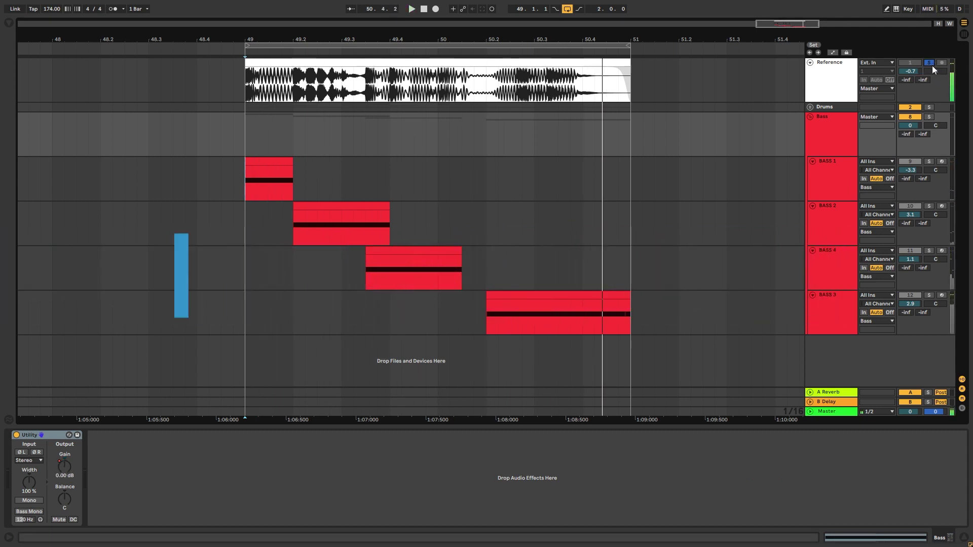
{"action": "left_click", "coordinate": [932, 65]}
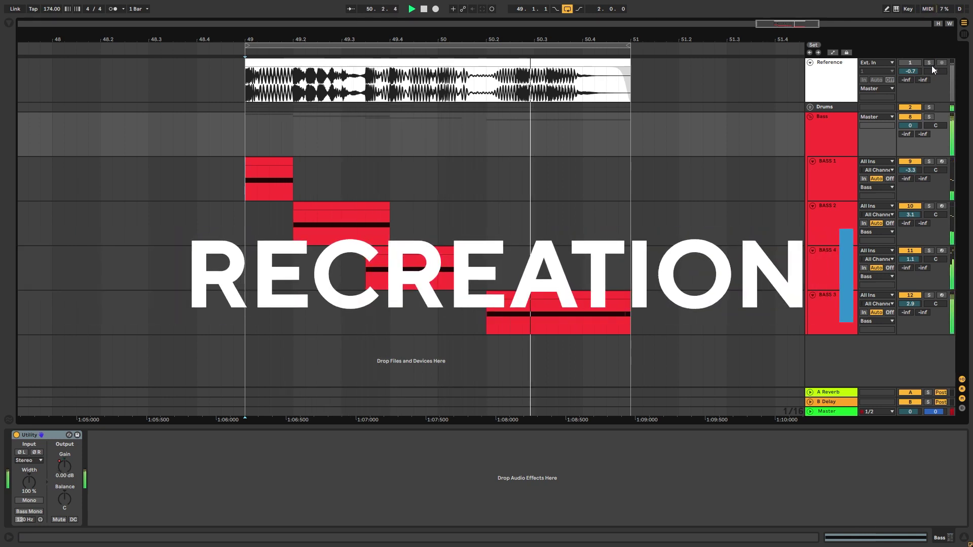
{"action": "key", "text": "space"}
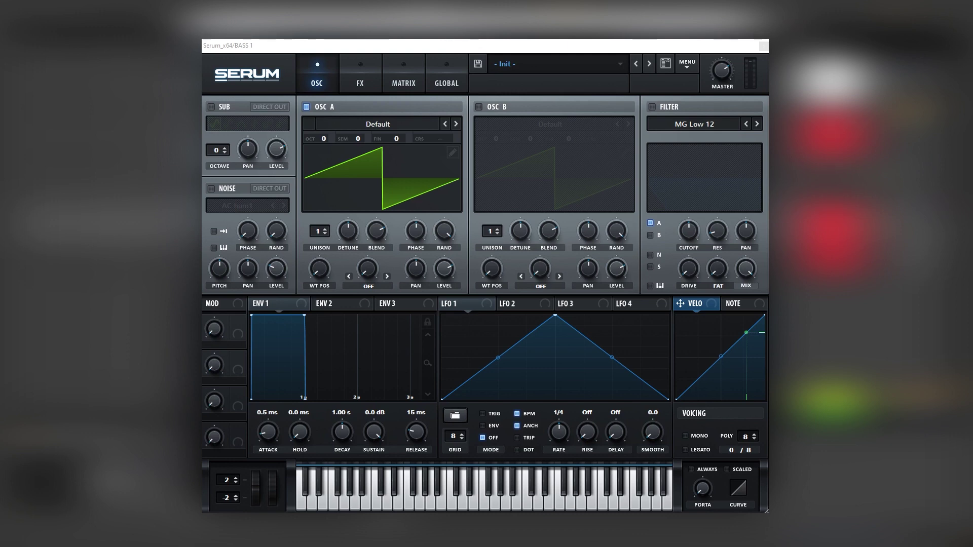
Load the Basic_McB wavetable into oscillator A and raise its wavetable position to a near-sine shape.
{"action": "left_click", "coordinate": [357, 124]}
{"action": "mouse_move", "coordinate": [369, 159]}
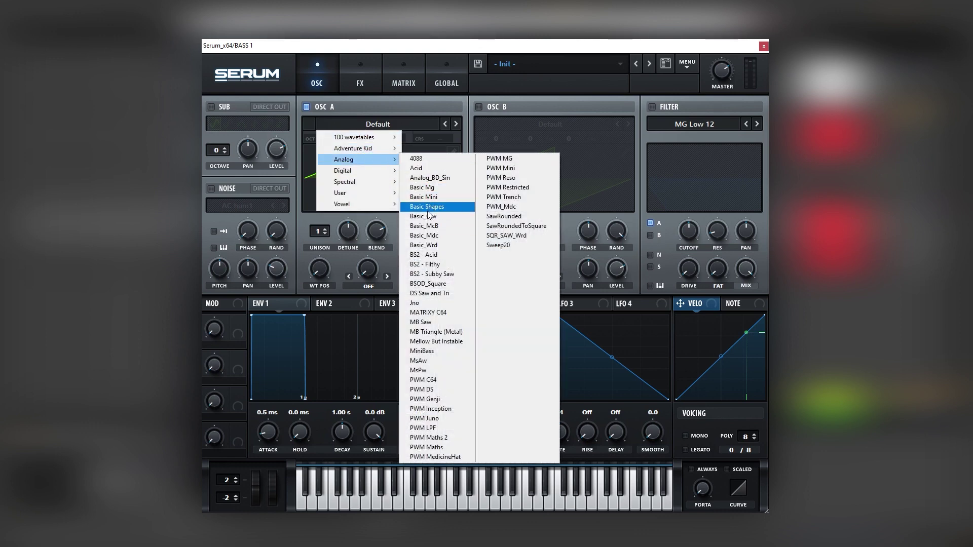
{"action": "left_click", "coordinate": [443, 229]}
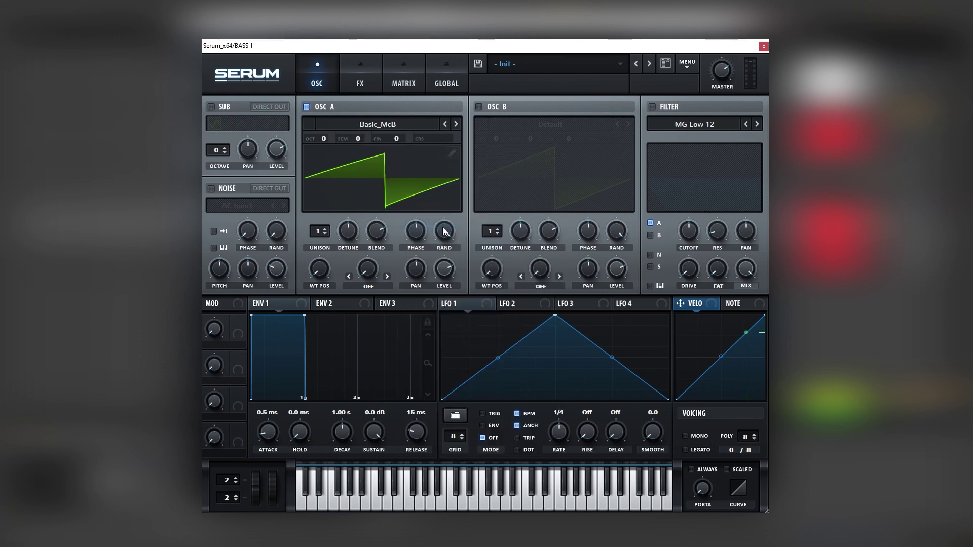
{"action": "mouse_move", "coordinate": [317, 277]}
{"action": "left_click_drag", "start_coordinate": [316, 278], "coordinate": [324, 243]}
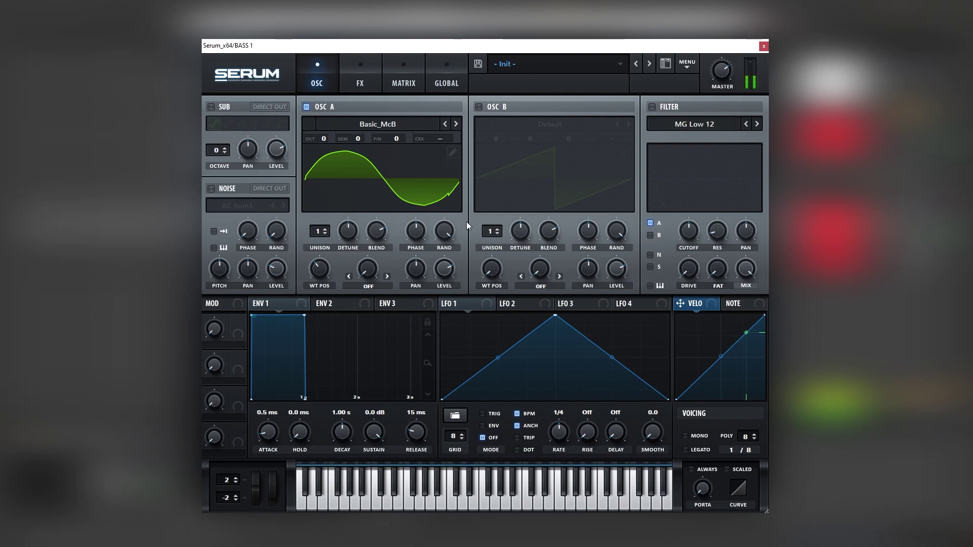
Enable oscillator B and load the analog wavetable BS2 - Subby Saw into it.
{"action": "left_click", "coordinate": [479, 107]}
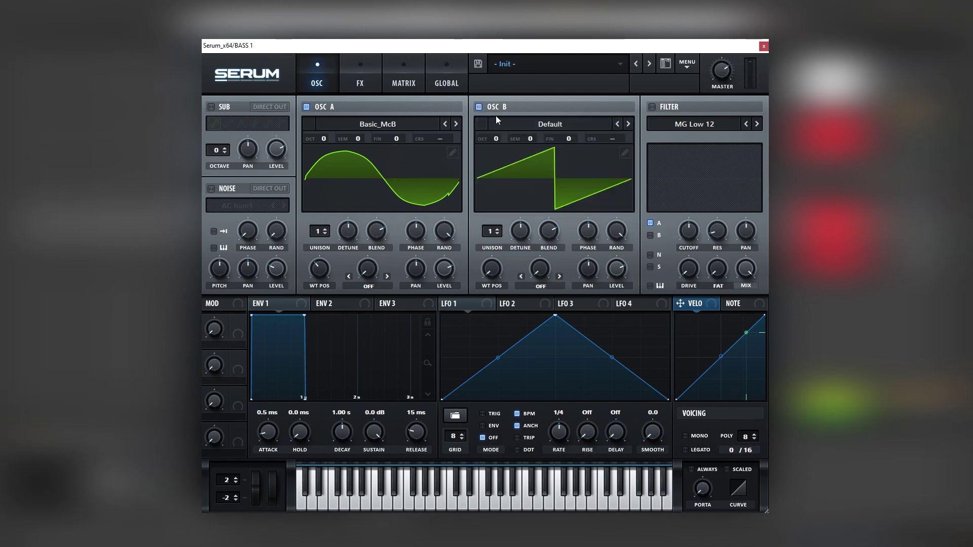
{"action": "left_click", "coordinate": [500, 121]}
{"action": "mouse_move", "coordinate": [543, 161]}
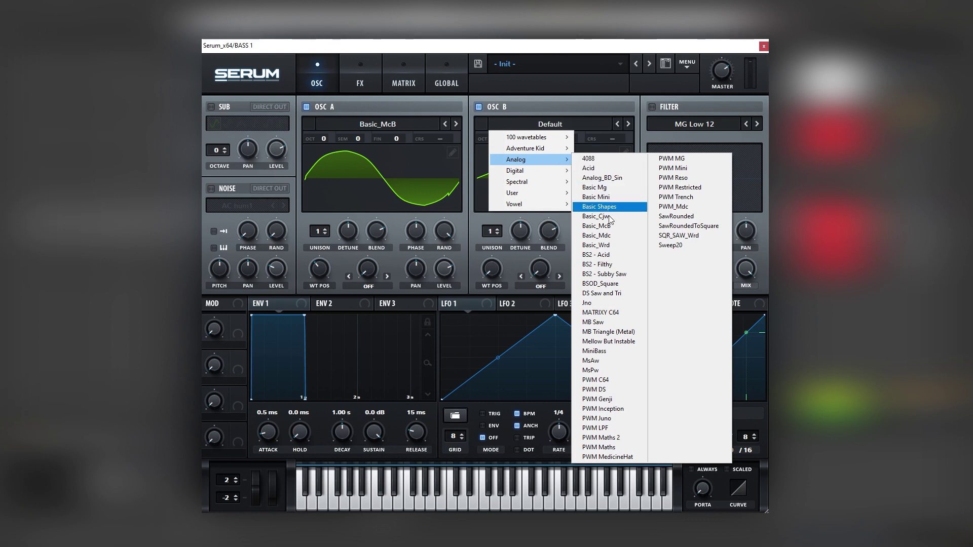
{"action": "left_click", "coordinate": [608, 279]}
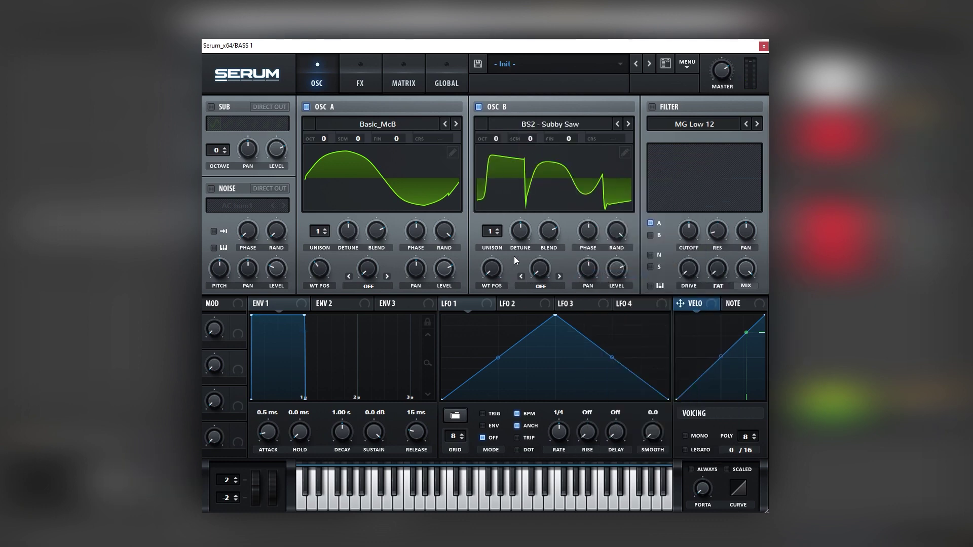
Enable the MG Low 12 filter, modulate its cutoff with LFO 1, and route only oscillator B through it.
{"action": "left_click", "coordinate": [652, 107]}
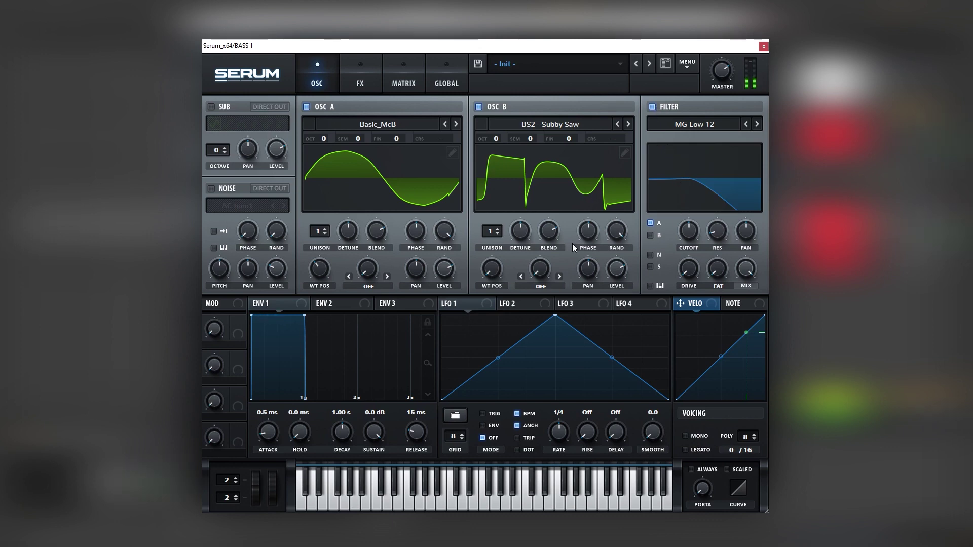
{"action": "left_click_drag", "start_coordinate": [456, 303], "coordinate": [692, 233]}
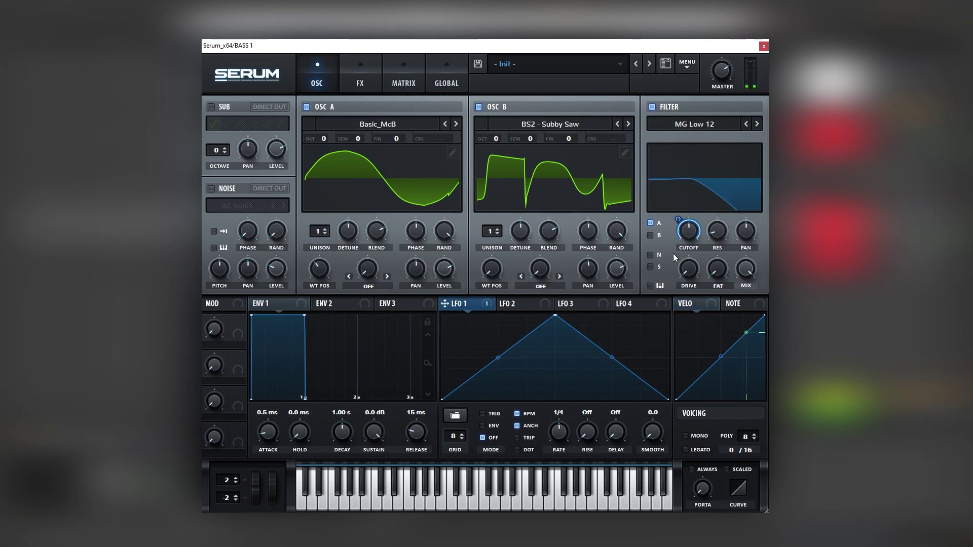
{"action": "left_click", "coordinate": [651, 223]}
{"action": "left_click", "coordinate": [651, 235]}
Set LFO 1 to Trig mode and reshape it with an earlier, slightly lower peak and a rounded decay.
{"action": "left_click", "coordinate": [490, 413]}
{"action": "left_click_drag", "start_coordinate": [557, 323], "coordinate": [524, 332]}
{"action": "left_click_drag", "start_coordinate": [596, 366], "coordinate": [599, 342]}
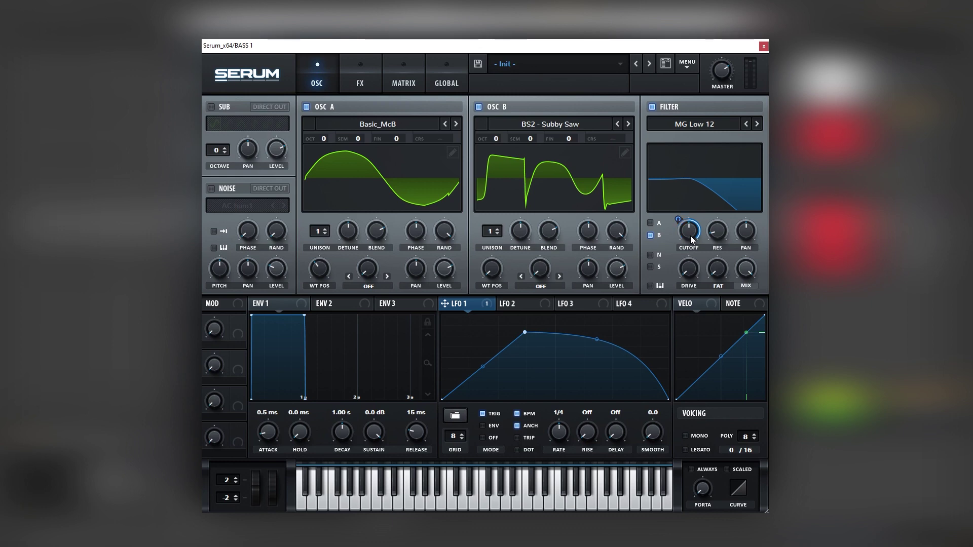
Lower the filter's cutoff and its LFO 1 modulation depth, and turn down oscillator A's phase and phase randomness.
{"action": "left_click_drag", "start_coordinate": [692, 240], "coordinate": [685, 275]}
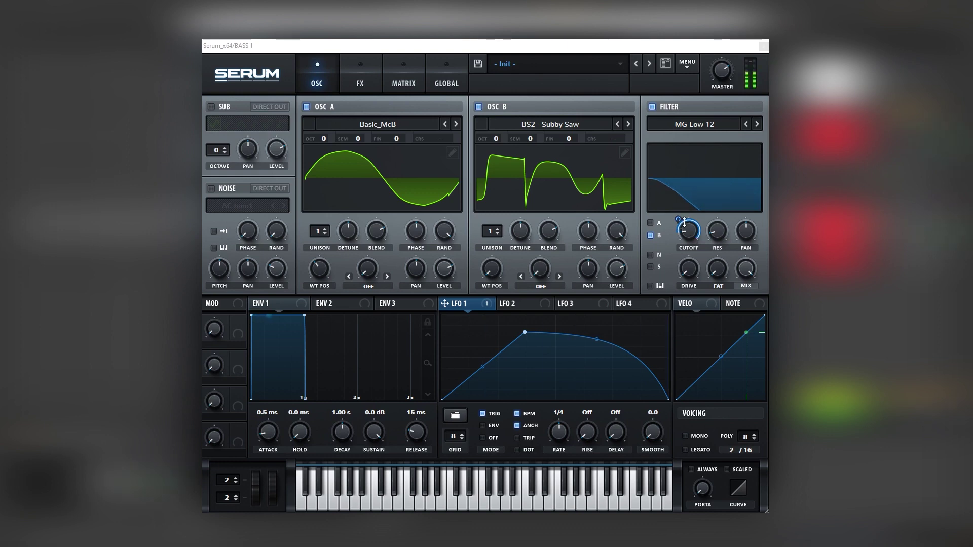
{"action": "left_click_drag", "start_coordinate": [680, 220], "coordinate": [681, 245]}
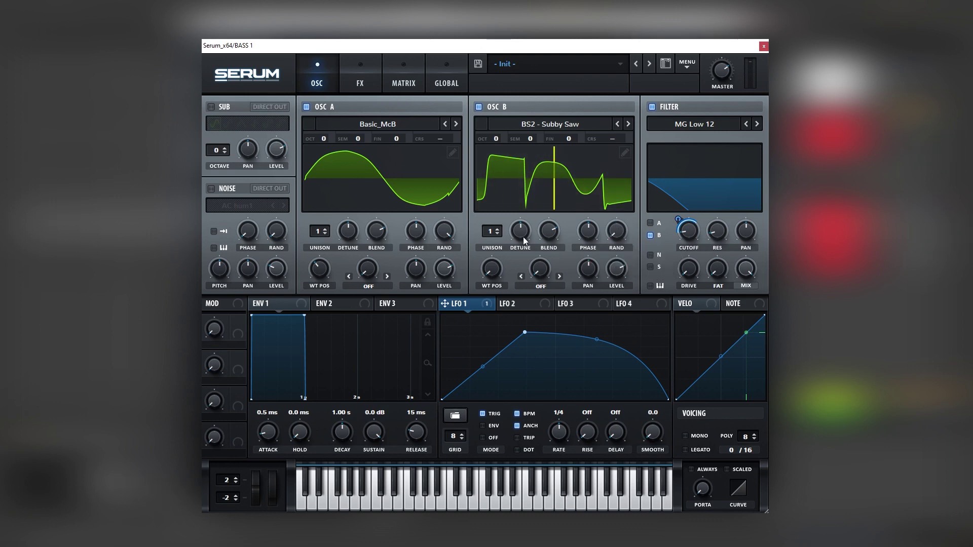
{"action": "left_click_drag", "start_coordinate": [449, 231], "coordinate": [404, 319]}
{"action": "mouse_move", "coordinate": [417, 231]}
{"action": "left_mouse_down"}
{"action": "mouse_move", "coordinate": [432, 191]}
{"action": "mouse_move", "coordinate": [398, 263]}
{"action": "mouse_move", "coordinate": [434, 197]}
{"action": "mouse_move", "coordinate": [415, 253]}
{"action": "left_mouse_up"}
Enable the Chorus and Filter effects in Serum's effects rack.
{"action": "left_click", "coordinate": [355, 76]}
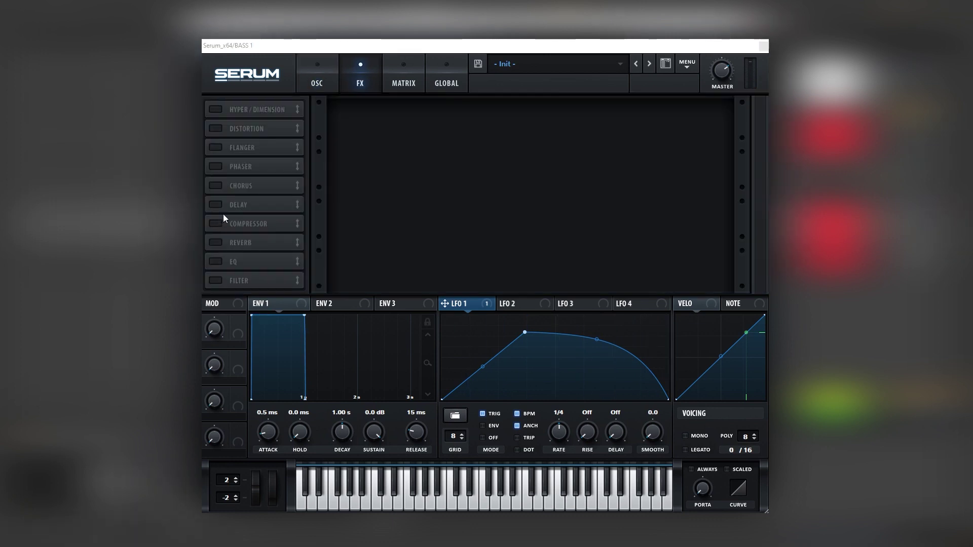
{"action": "left_click", "coordinate": [217, 185]}
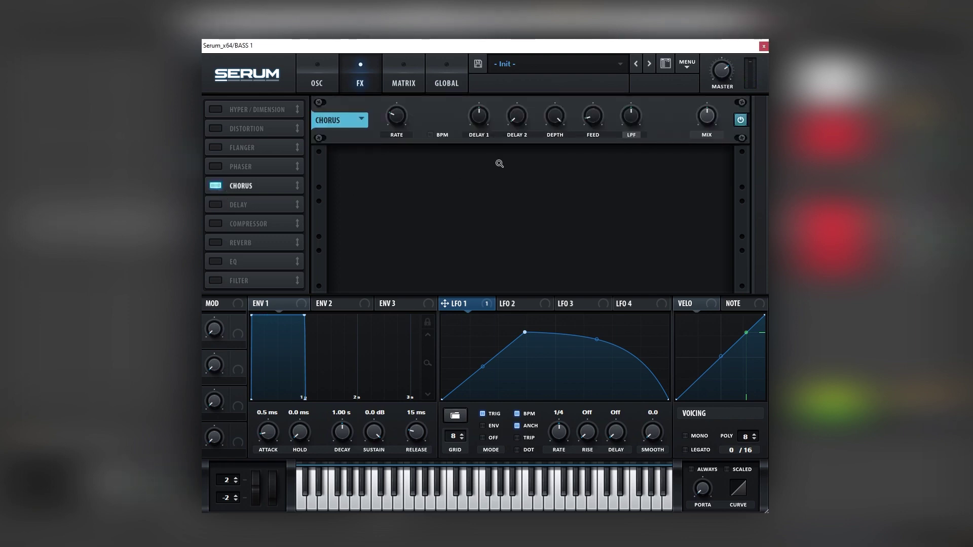
{"action": "left_click", "coordinate": [216, 280]}
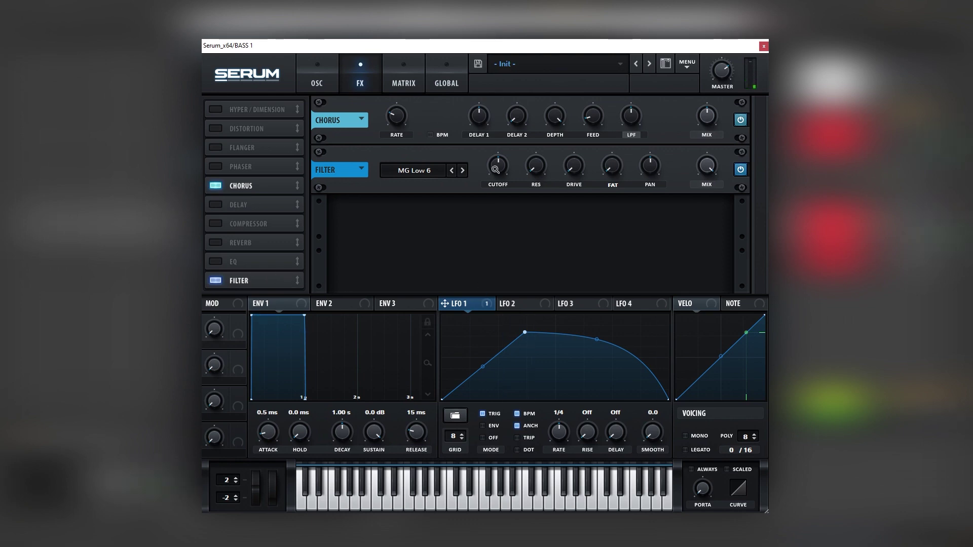
Lower the cutoff of the MG Low 6 effects filter and modulate it with LFO 1.
{"action": "left_click_drag", "start_coordinate": [499, 173], "coordinate": [497, 179]}
{"action": "left_click", "coordinate": [489, 157]}
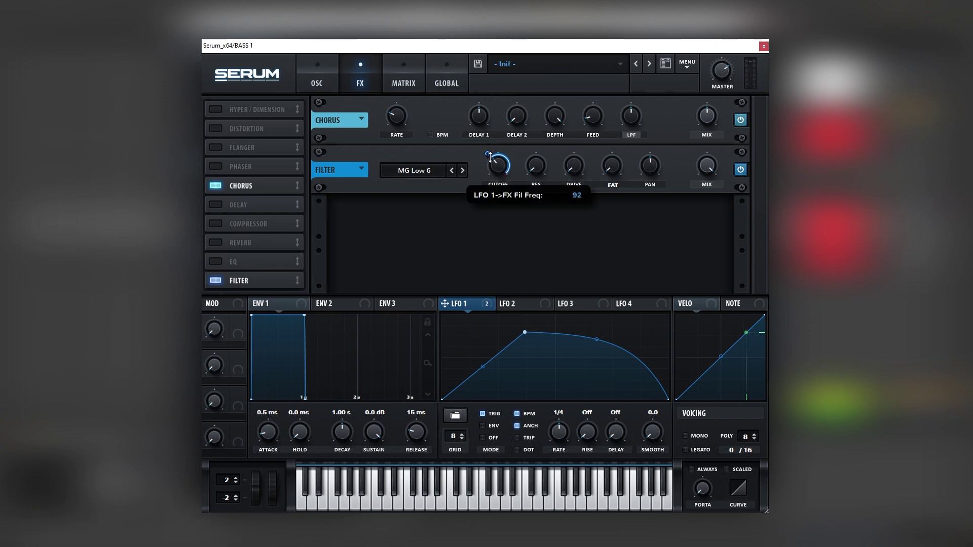
{"action": "left_click_drag", "start_coordinate": [488, 165], "coordinate": [483, 177]}
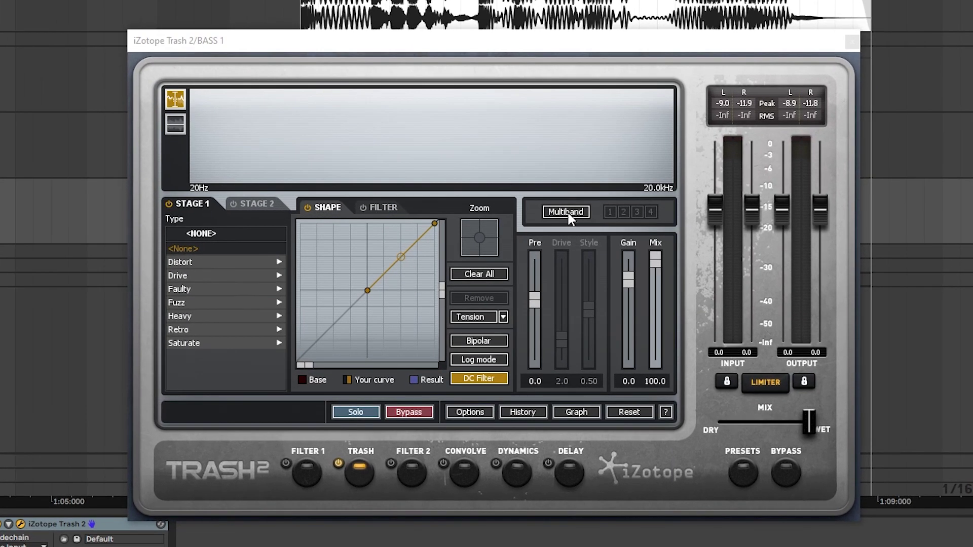
In iZotope Trash 2 on BASS 1, enable multiband mode and remove the band below 120 Hz, auditioning the sound.
{"action": "left_click", "coordinate": [567, 212]}
{"action": "key", "text": "space"}
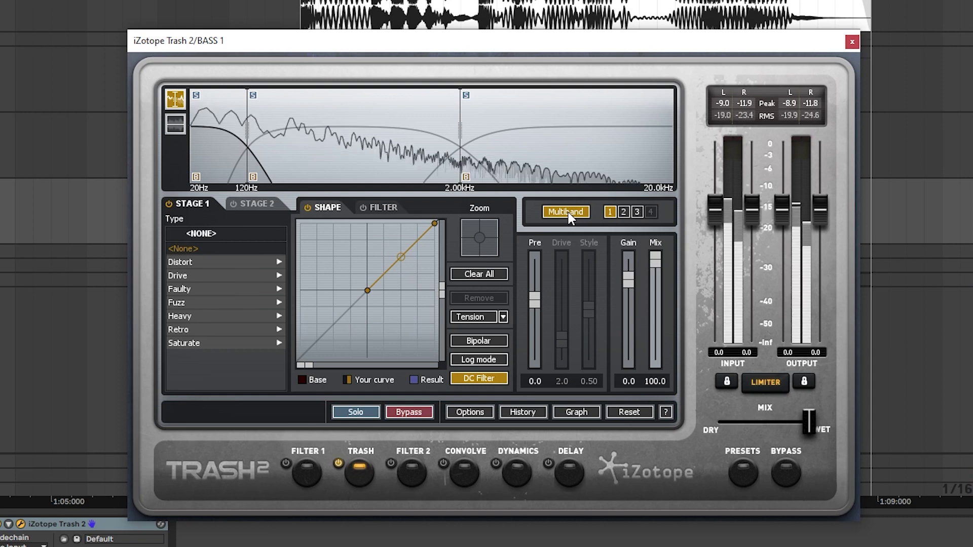
{"action": "key", "text": "space"}
{"action": "right_click", "coordinate": [225, 154]}
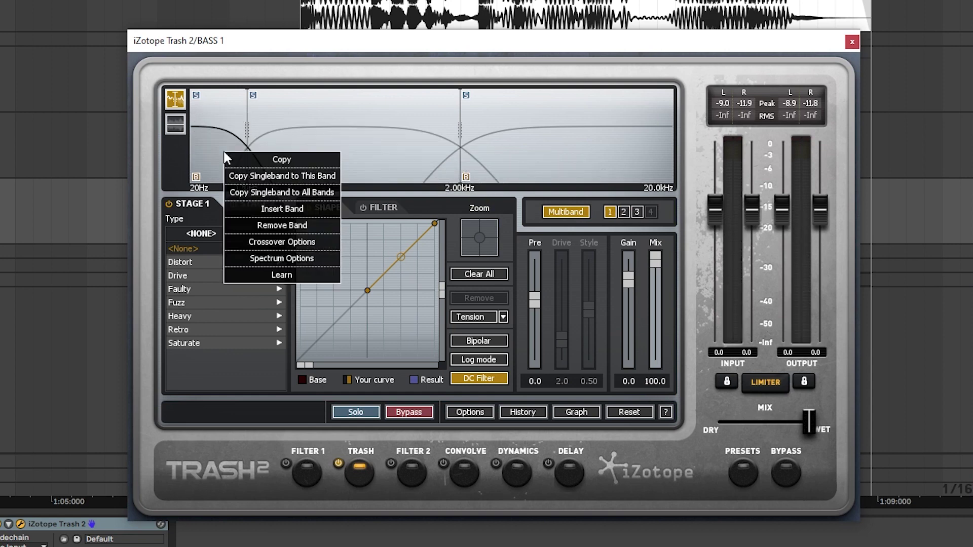
{"action": "left_click", "coordinate": [269, 226]}
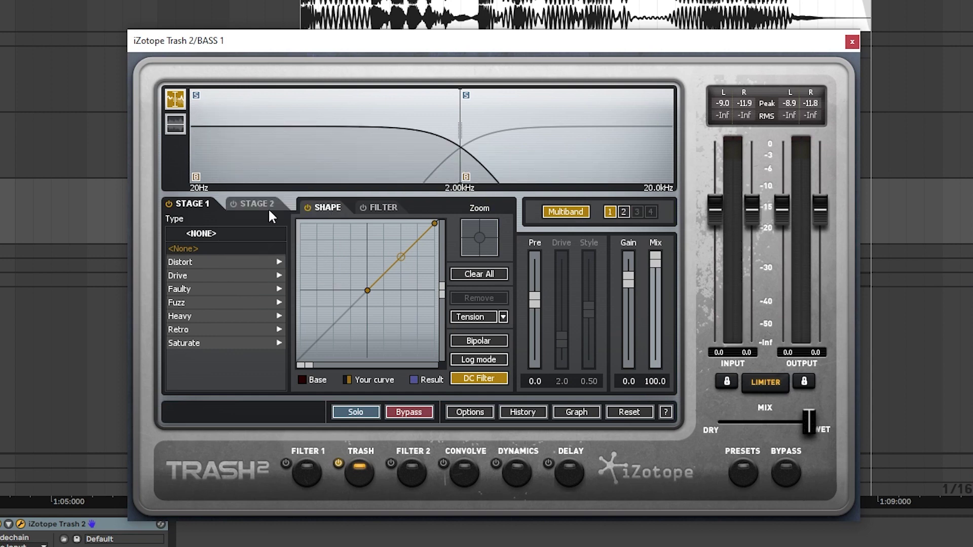
{"action": "key", "text": "space"}
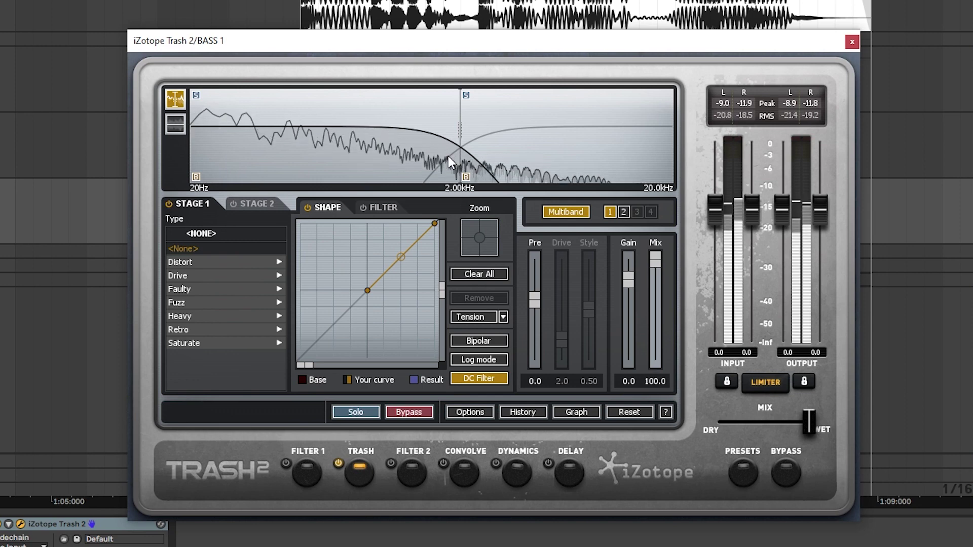
{"action": "key", "text": "space"}
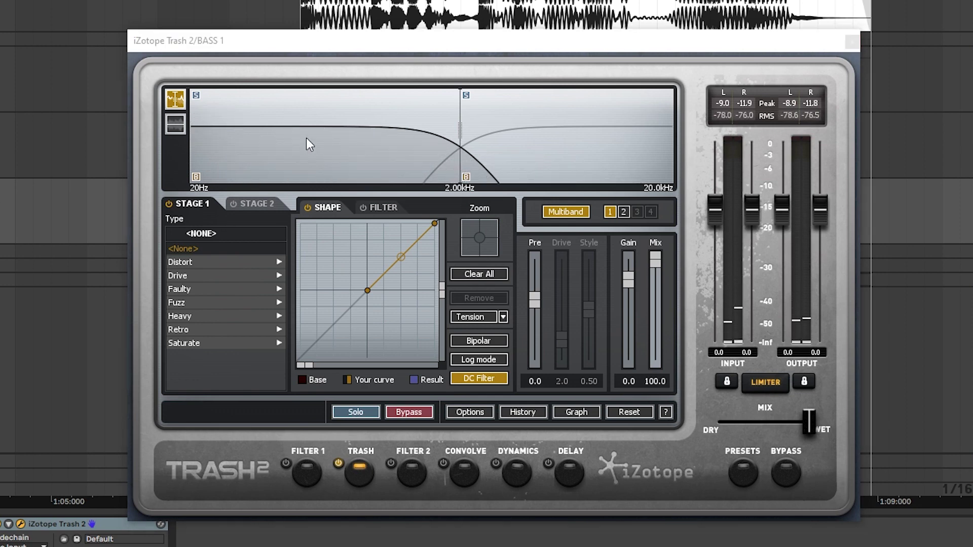
Apply the Crispy drive distortion to the band below 2 kHz and bend its waveshaping curve slightly upward.
{"action": "left_click", "coordinate": [367, 154]}
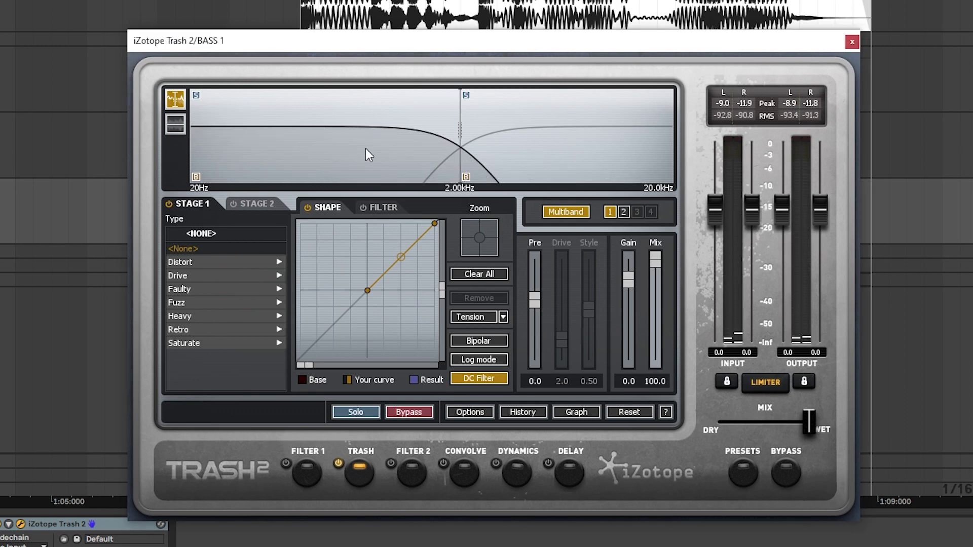
{"action": "left_click", "coordinate": [259, 275]}
{"action": "left_click", "coordinate": [246, 289]}
{"action": "key", "text": "space"}
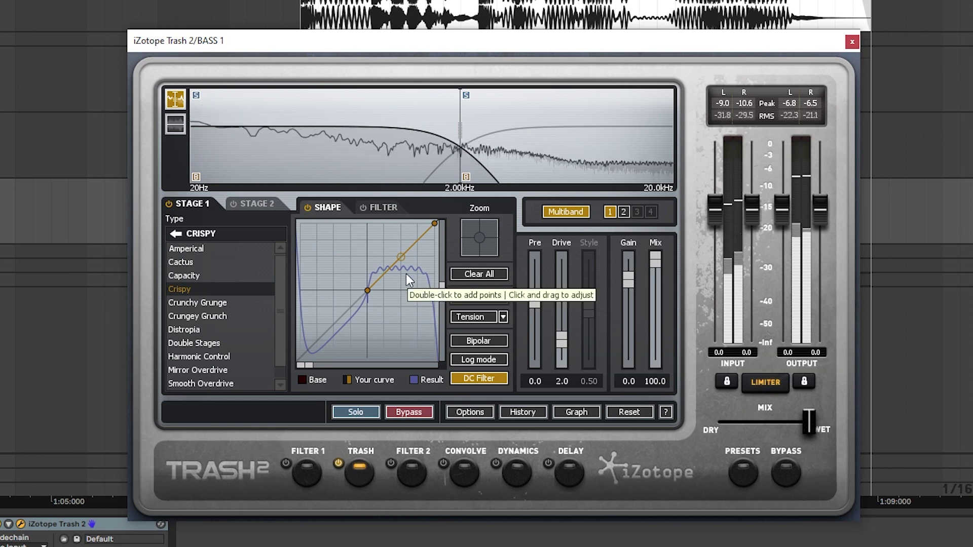
{"action": "left_click_drag", "start_coordinate": [401, 254], "coordinate": [401, 244]}
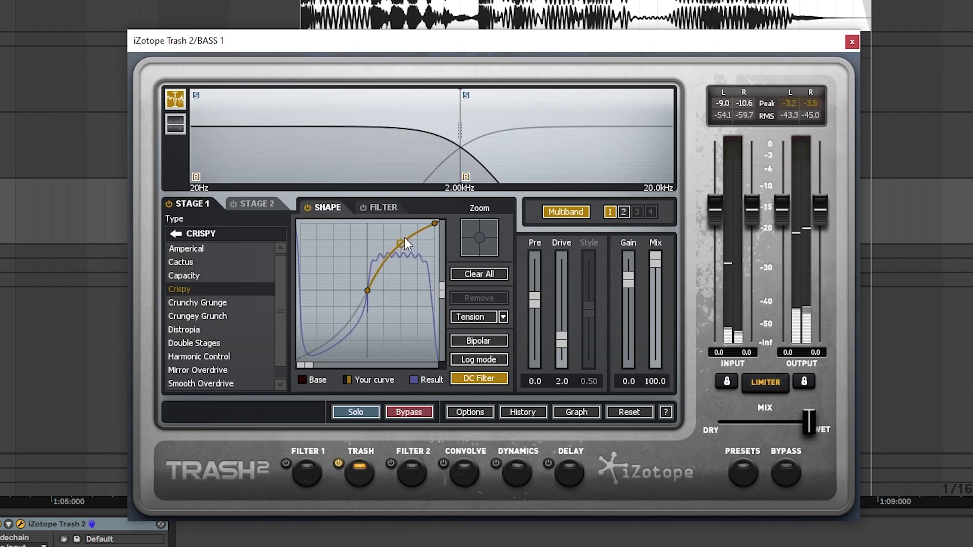
Apply the Blues Driver distortion to the band above 2 kHz and raise its drive to 8.4.
{"action": "left_click", "coordinate": [538, 151]}
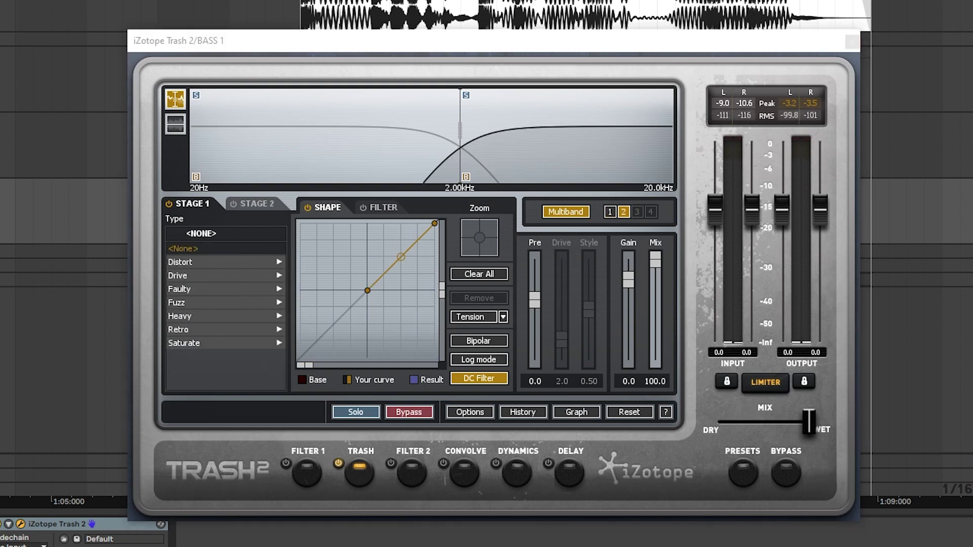
{"action": "left_click", "coordinate": [243, 262]}
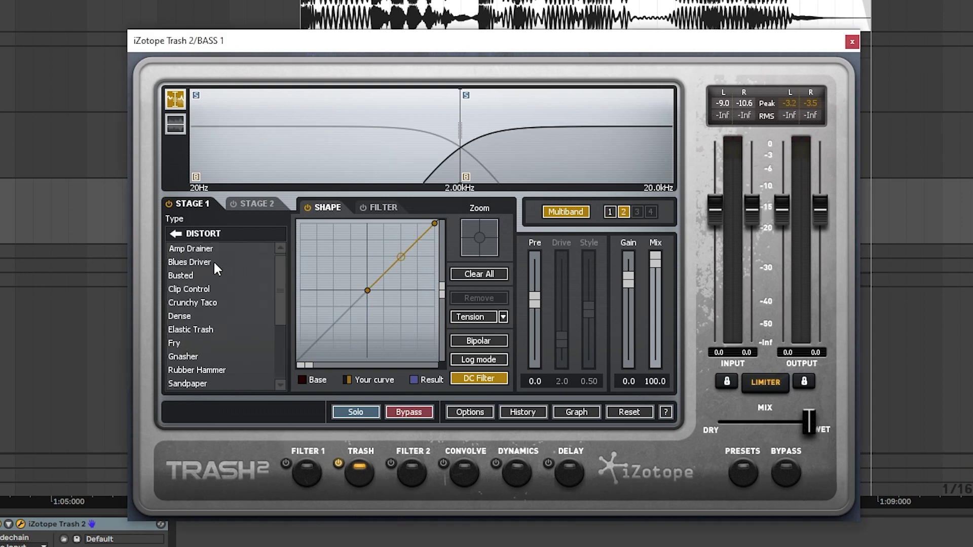
{"action": "left_click", "coordinate": [197, 262]}
{"action": "key", "text": "space"}
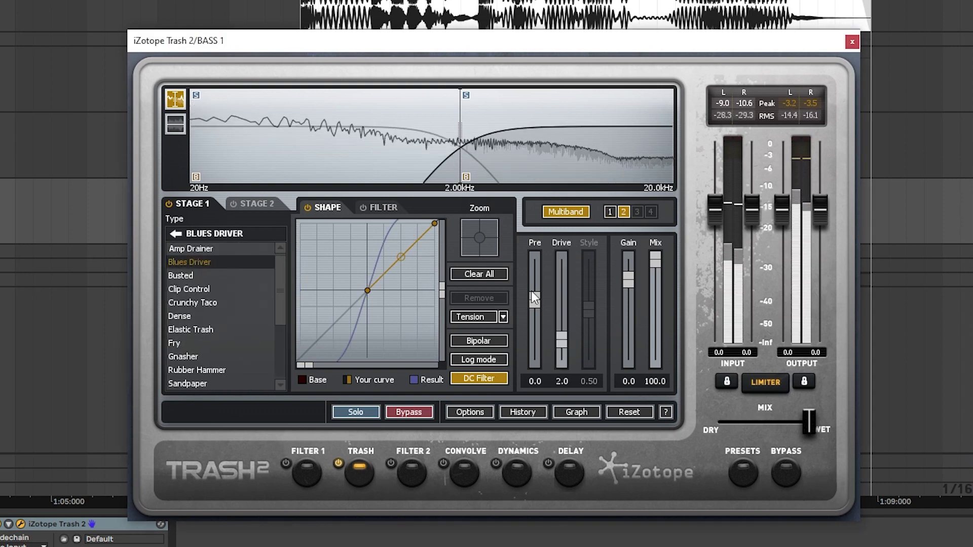
{"action": "left_click_drag", "start_coordinate": [562, 338], "coordinate": [562, 272]}
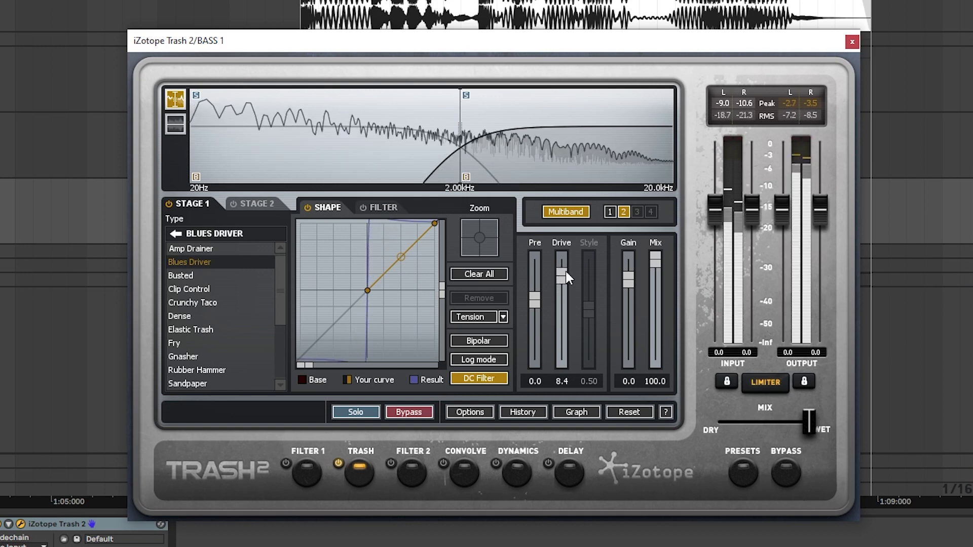
Bend the upper band's waveshaping curve strongly upward and audition the distorted bass.
{"action": "left_click_drag", "start_coordinate": [399, 256], "coordinate": [402, 224]}
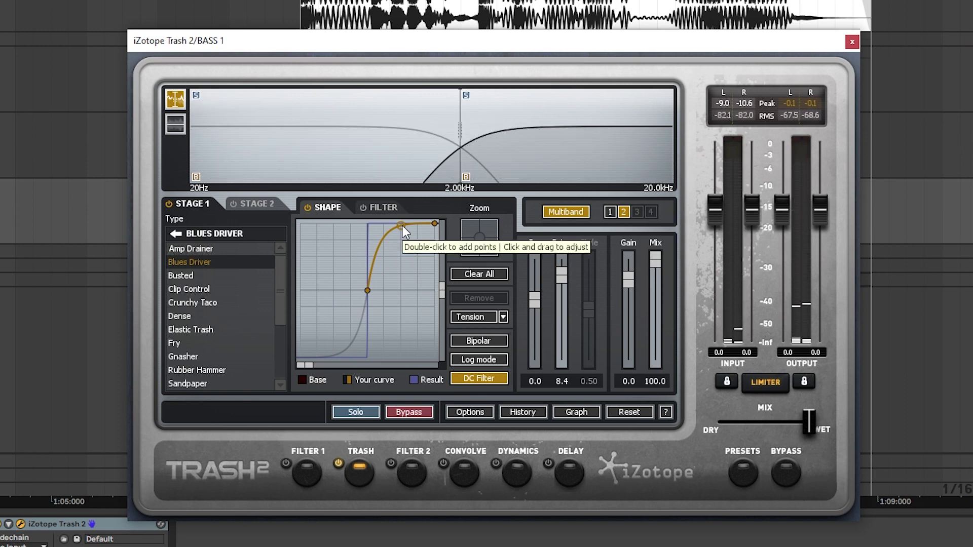
{"action": "key", "text": "space"}
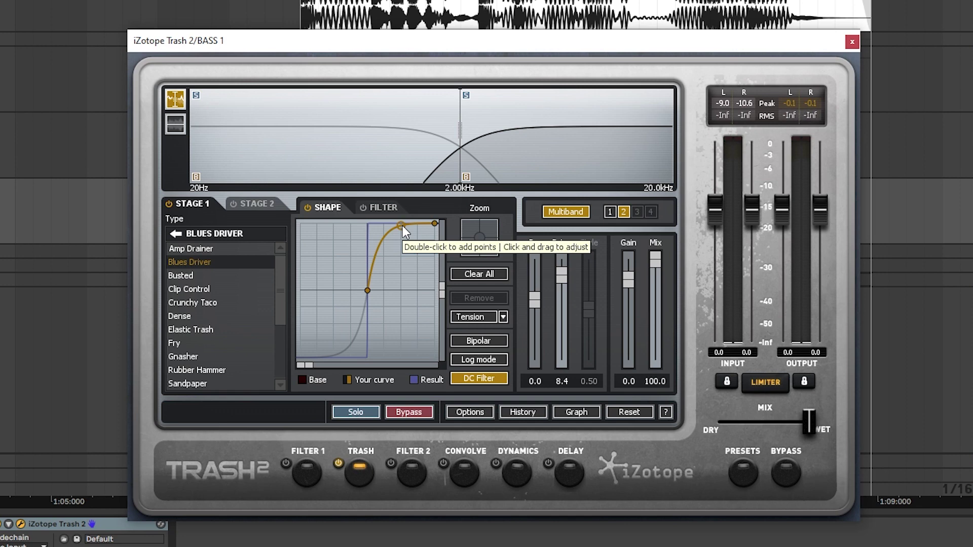
{"action": "key", "text": "space"}
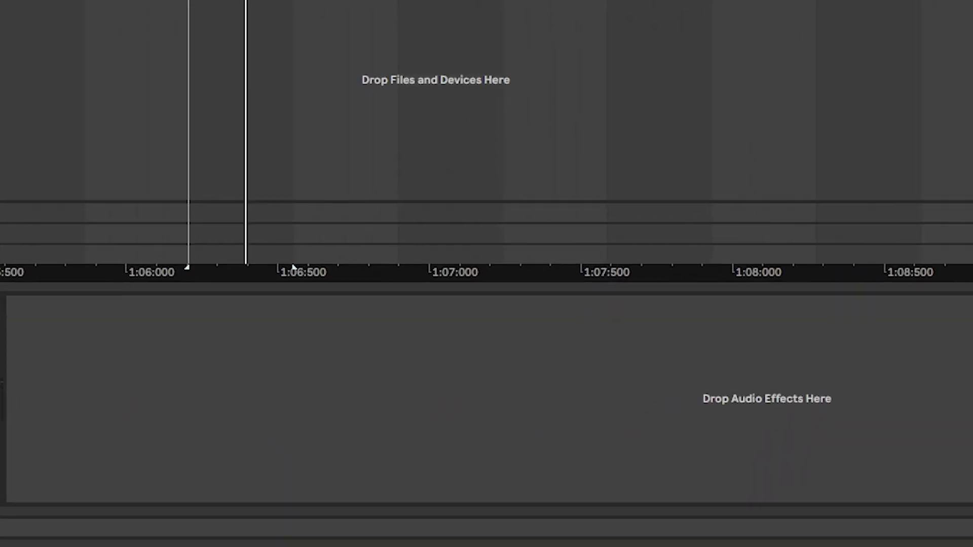
Add an EQ Eight to the BASS 1 chain, enable band 8 as a low-pass filter and show its frequency automation.
{"action": "left_click_drag", "start_coordinate": [139, 336], "coordinate": [273, 371]}
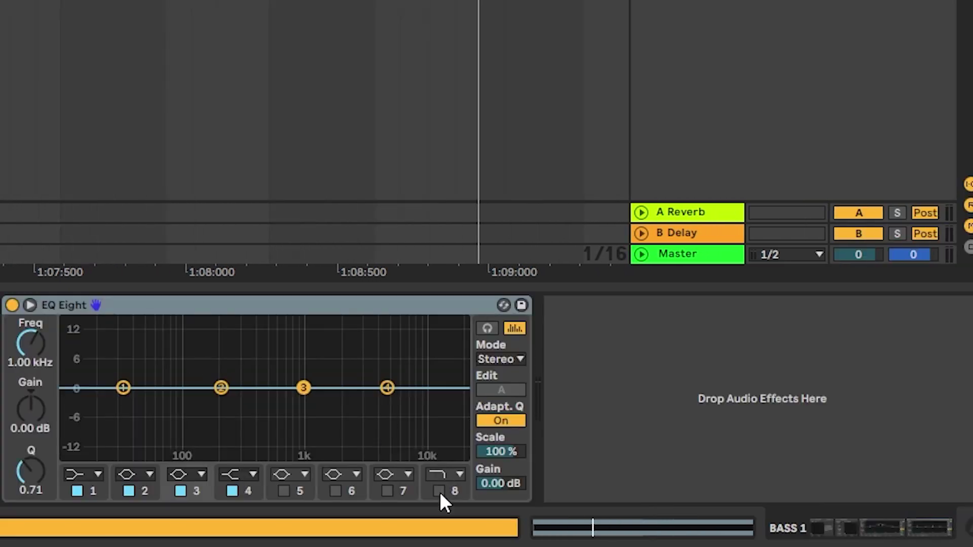
{"action": "left_click", "coordinate": [439, 492]}
{"action": "left_click", "coordinate": [446, 474]}
{"action": "left_click", "coordinate": [452, 463]}
{"action": "mouse_move", "coordinate": [453, 400]}
{"action": "left_mouse_down"}
{"action": "mouse_move", "coordinate": [215, 403]}
{"action": "mouse_move", "coordinate": [454, 401]}
{"action": "left_mouse_up"}
{"action": "right_click", "coordinate": [46, 346]}
{"action": "left_click", "coordinate": [68, 358]}
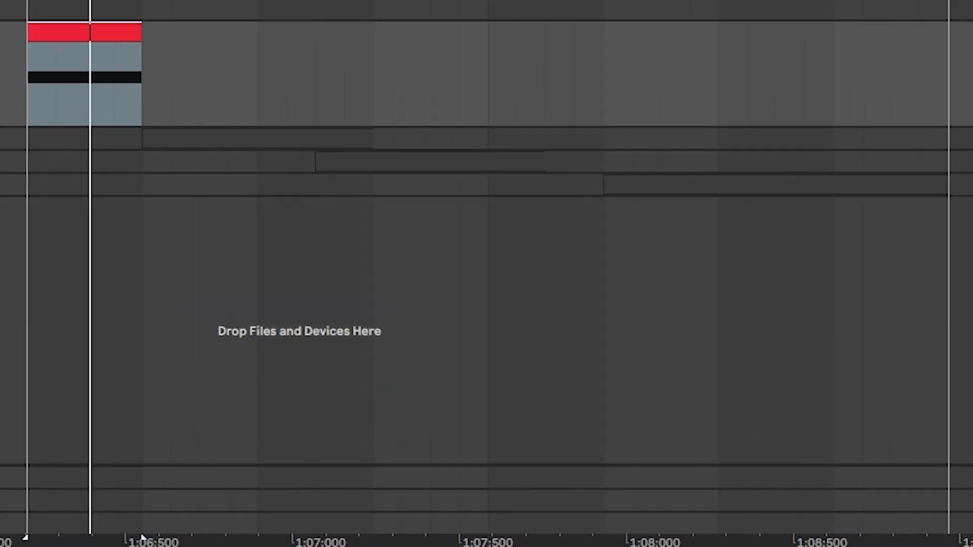
Draw cutoff automation across the BASS 1 clip that stays open and drops to the minimum at the clip's end.
{"action": "left_click", "coordinate": [412, 270]}
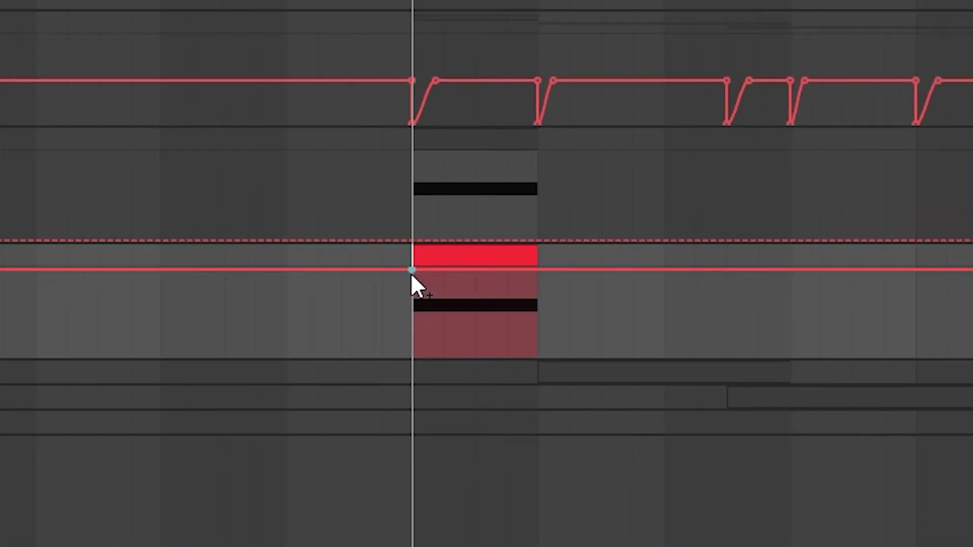
{"action": "left_click", "coordinate": [507, 269]}
{"action": "left_click", "coordinate": [538, 270]}
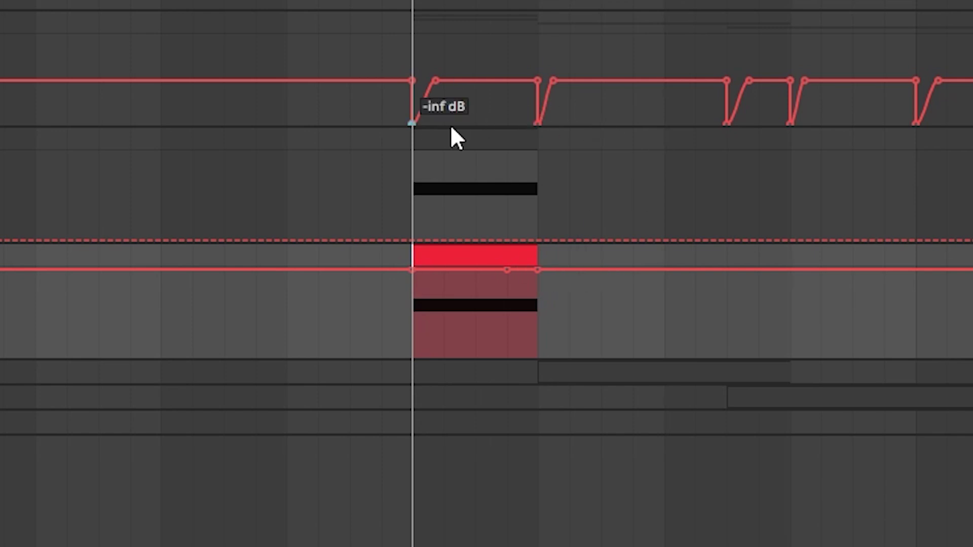
{"action": "left_click_drag", "start_coordinate": [525, 269], "coordinate": [537, 357]}
{"action": "left_click", "coordinate": [538, 270]}
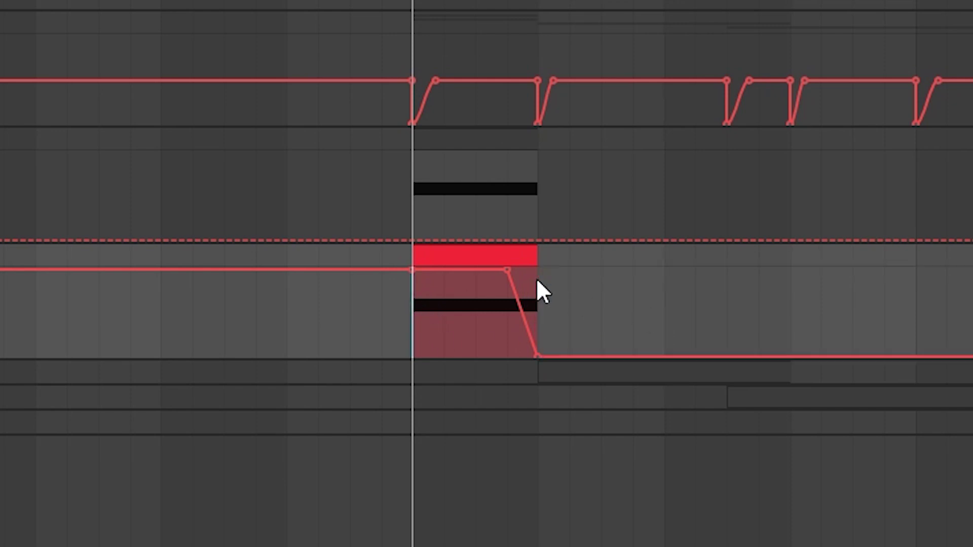
Refine the cutoff automation with a gentle slope before the final drop and a point pulled down at the clip's start.
{"action": "mouse_move", "coordinate": [508, 271]}
{"action": "left_mouse_down"}
{"action": "mouse_move", "coordinate": [444, 270]}
{"action": "mouse_move", "coordinate": [508, 270]}
{"action": "mouse_move", "coordinate": [507, 288]}
{"action": "mouse_move", "coordinate": [496, 272]}
{"action": "left_mouse_up"}
{"action": "left_click", "coordinate": [435, 272]}
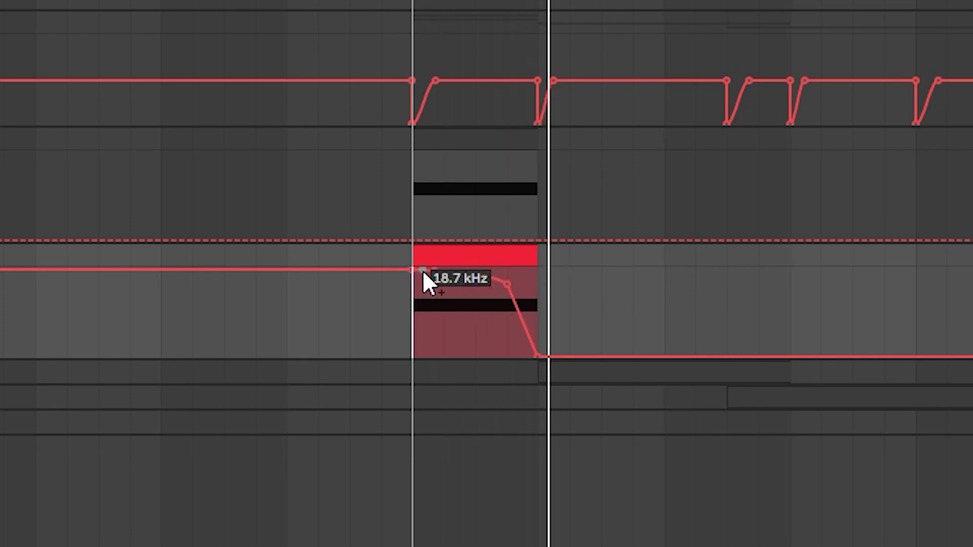
{"action": "left_click_drag", "start_coordinate": [422, 273], "coordinate": [420, 359]}
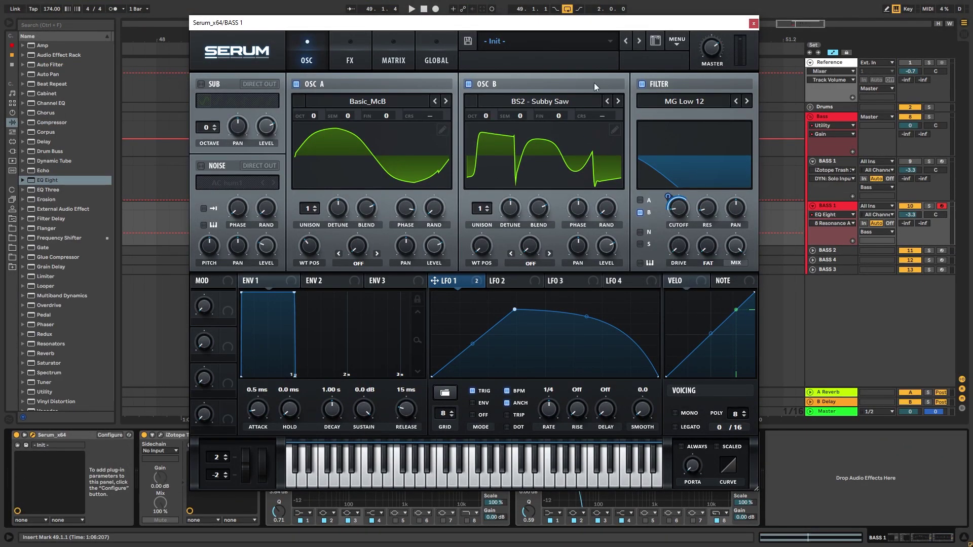
Audition BSOD_Square and neighbouring wavetables in Osc B of the BASS 1 Serum, then return to BS2 - Subby Saw.
{"action": "left_click", "coordinate": [615, 104]}
{"action": "key", "text": "space"}
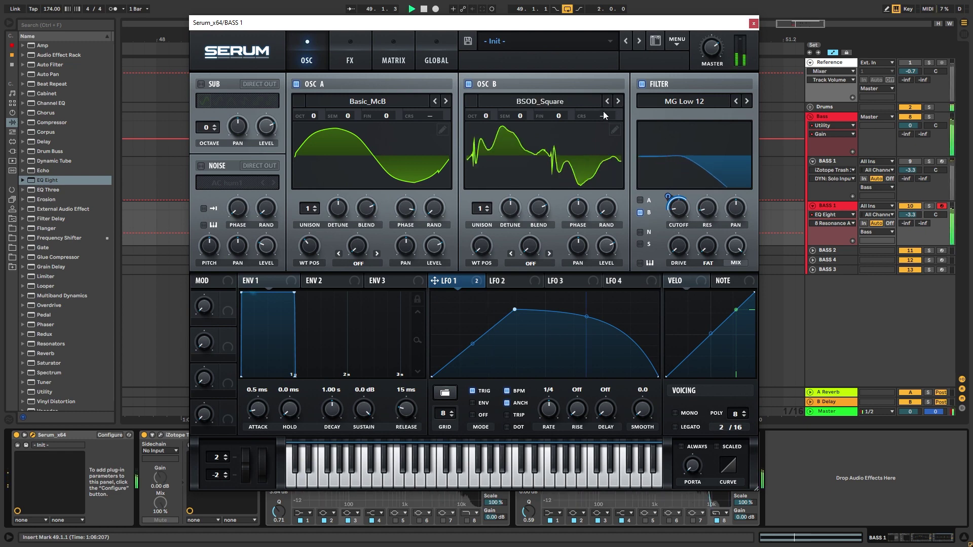
{"action": "key", "text": "space"}
{"action": "left_click", "coordinate": [607, 103]}
{"action": "left_click", "coordinate": [616, 102]}
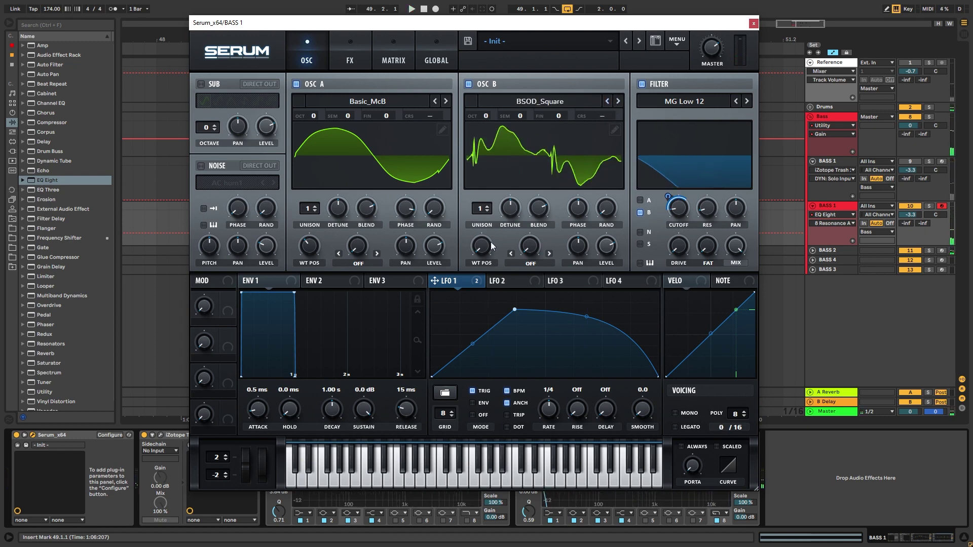
{"action": "key", "text": "space"}
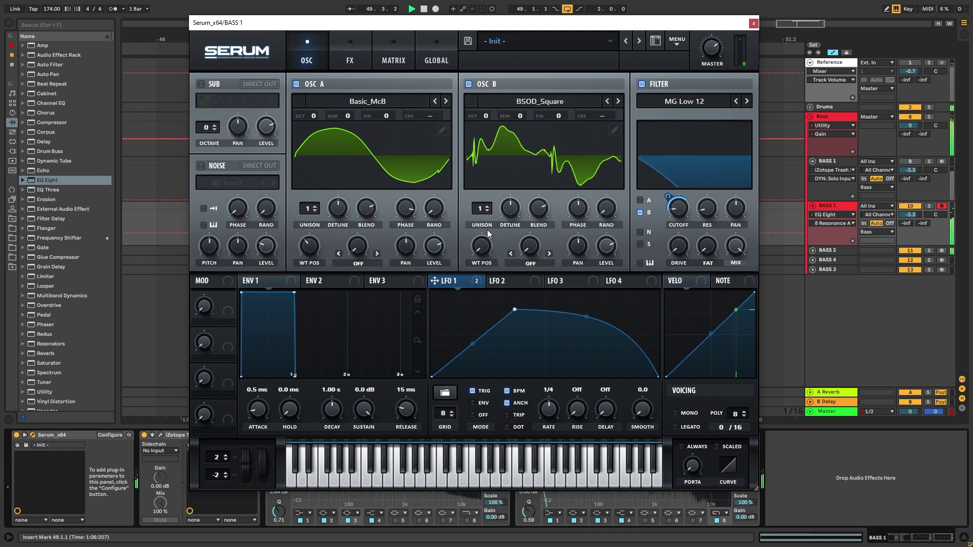
{"action": "key", "text": "space"}
{"action": "left_click", "coordinate": [607, 102]}
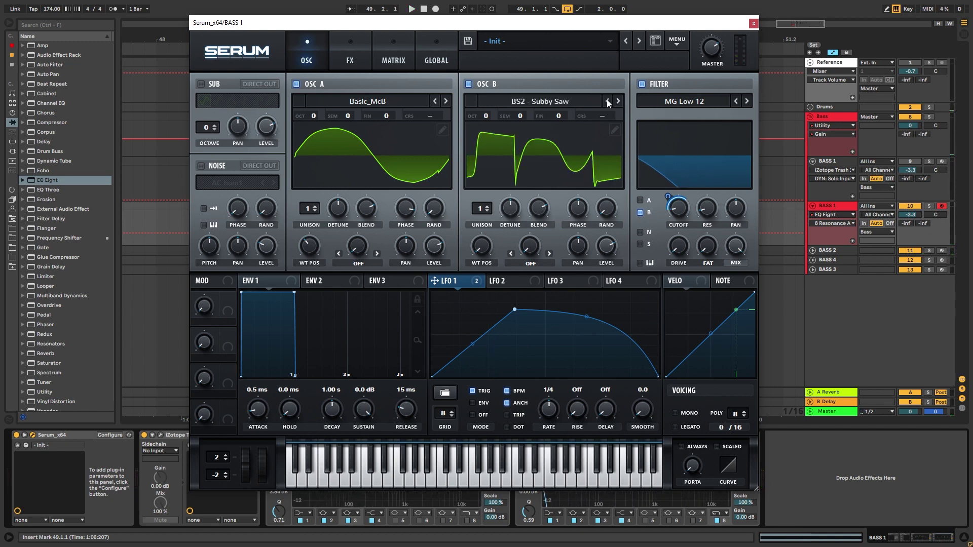
{"action": "left_click", "coordinate": [607, 102]}
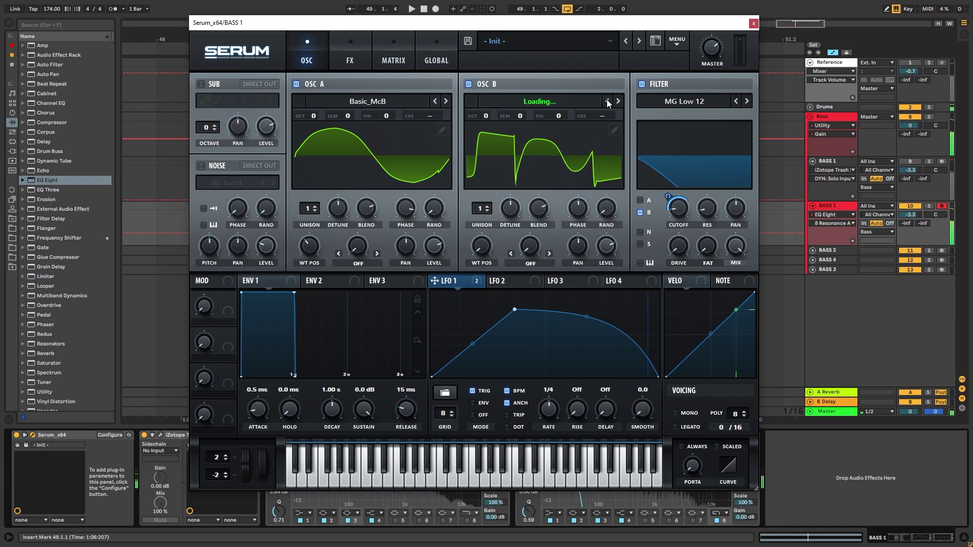
{"action": "left_click", "coordinate": [618, 102]}
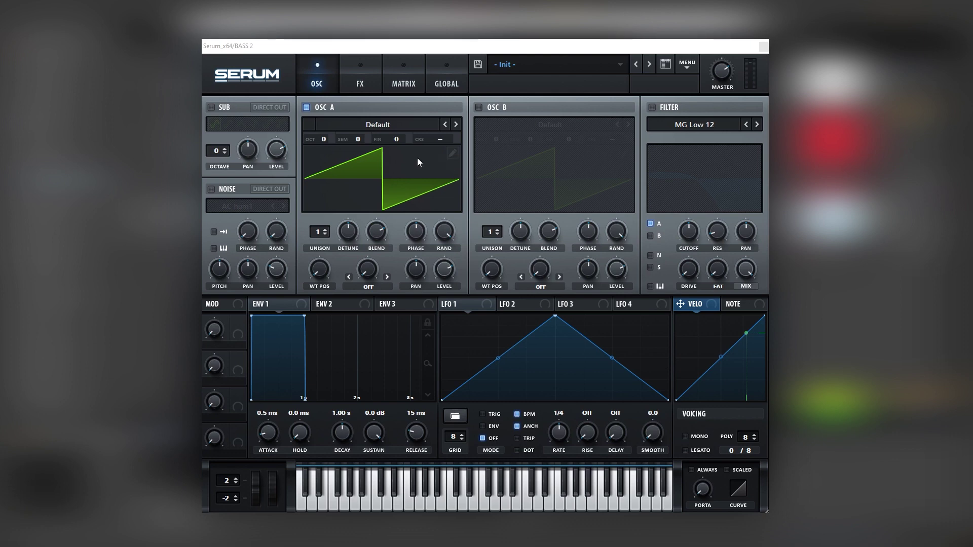
In the BASS 2 Serum, enable Sub and Osc B, load Basic Shapes in Osc A and set its wavetable position to the saw.
{"action": "left_click", "coordinate": [227, 108]}
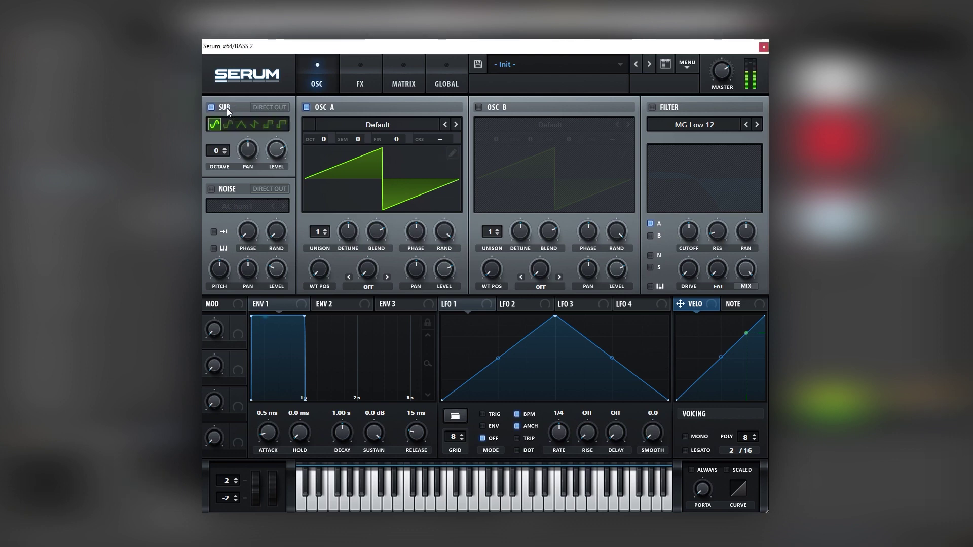
{"action": "left_click", "coordinate": [485, 108]}
{"action": "left_click", "coordinate": [400, 123]}
{"action": "left_click", "coordinate": [436, 210]}
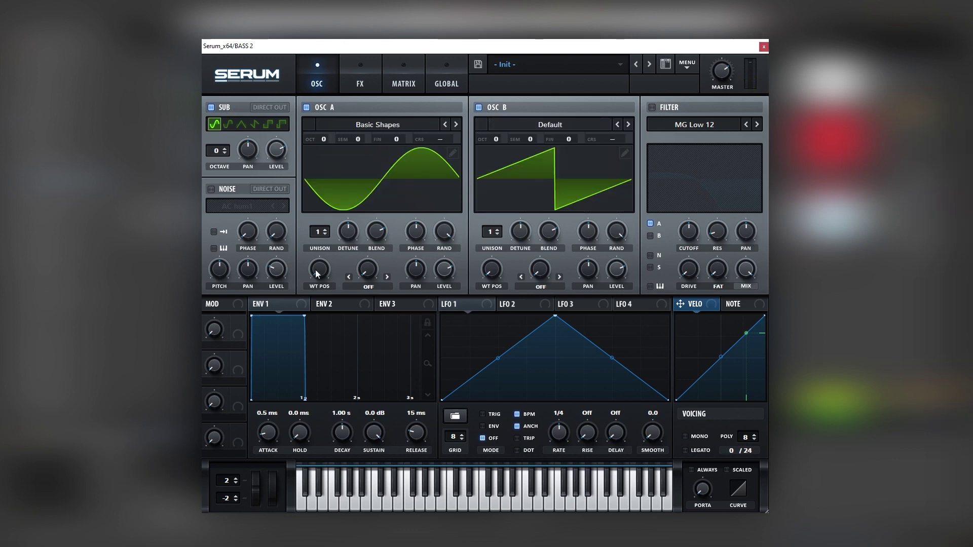
{"action": "left_click_drag", "start_coordinate": [317, 274], "coordinate": [317, 256]}
Load Basic Shapes in Osc B, set its wavetable position to the saw and detune it with a fine value of 60.
{"action": "left_click", "coordinate": [531, 124]}
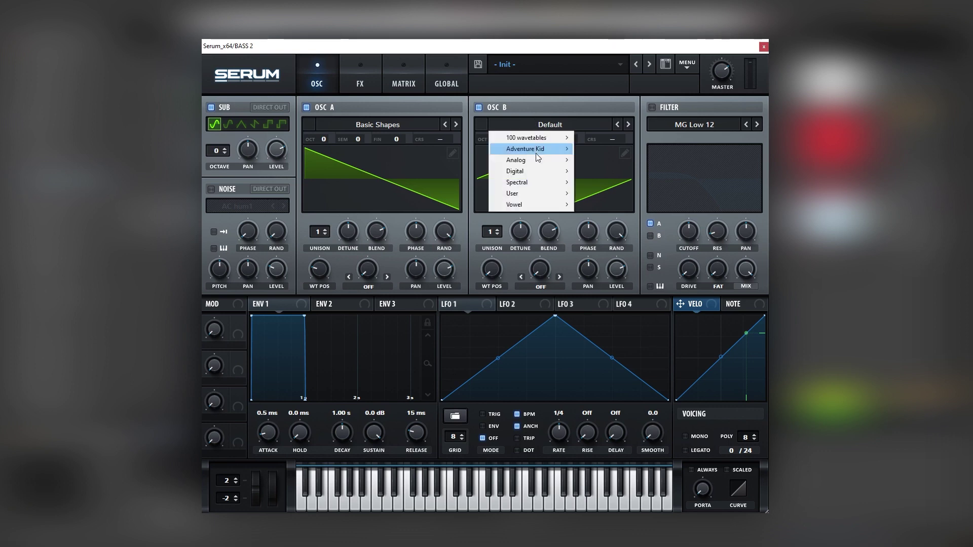
{"action": "mouse_move", "coordinate": [517, 160]}
{"action": "left_click", "coordinate": [598, 207]}
{"action": "left_click_drag", "start_coordinate": [492, 269], "coordinate": [495, 243]}
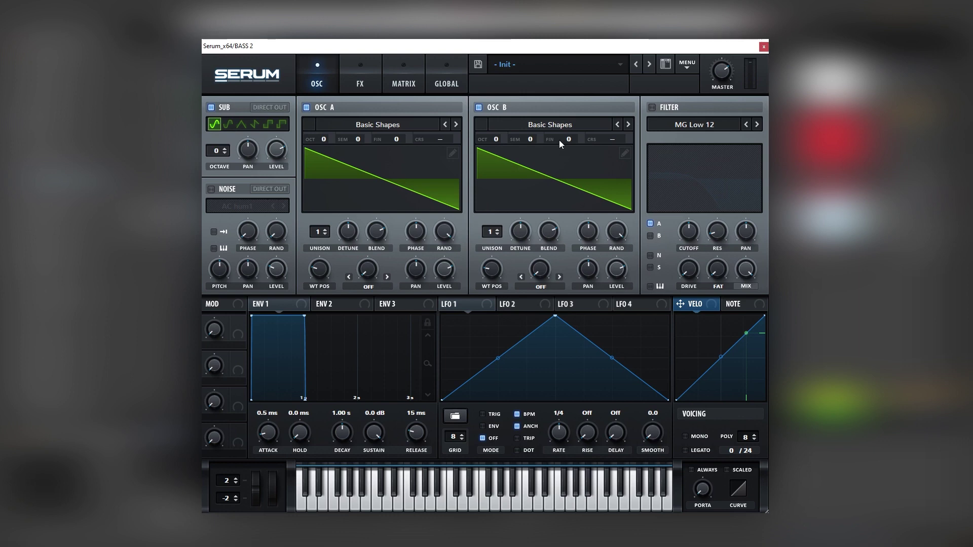
{"action": "left_click_drag", "start_coordinate": [559, 140], "coordinate": [568, 101]}
Enable the MG Low 24 filter on both oscillators with 27% drive and key tracking, and set envelope 1's sustain to -oo dB.
{"action": "left_click", "coordinate": [667, 108]}
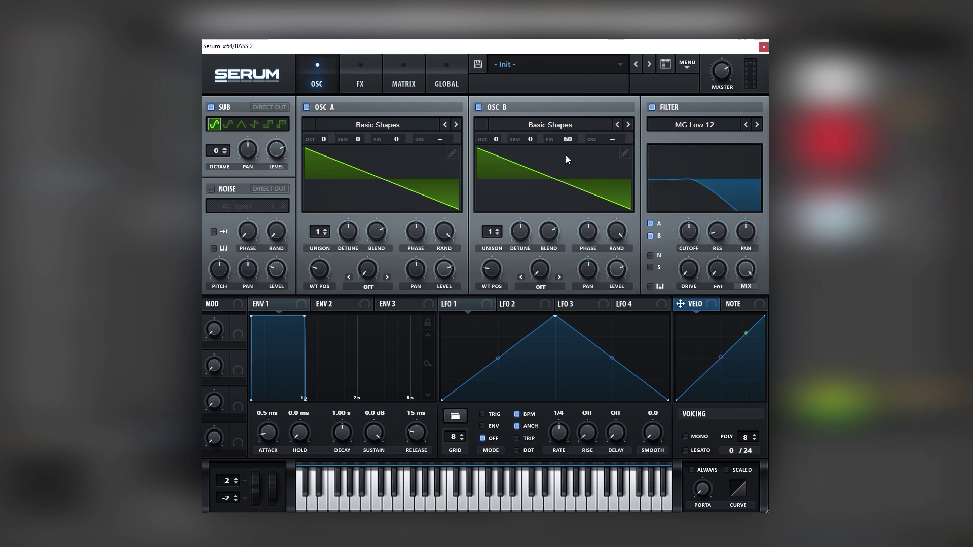
{"action": "left_click", "coordinate": [756, 124]}
{"action": "left_click", "coordinate": [756, 122]}
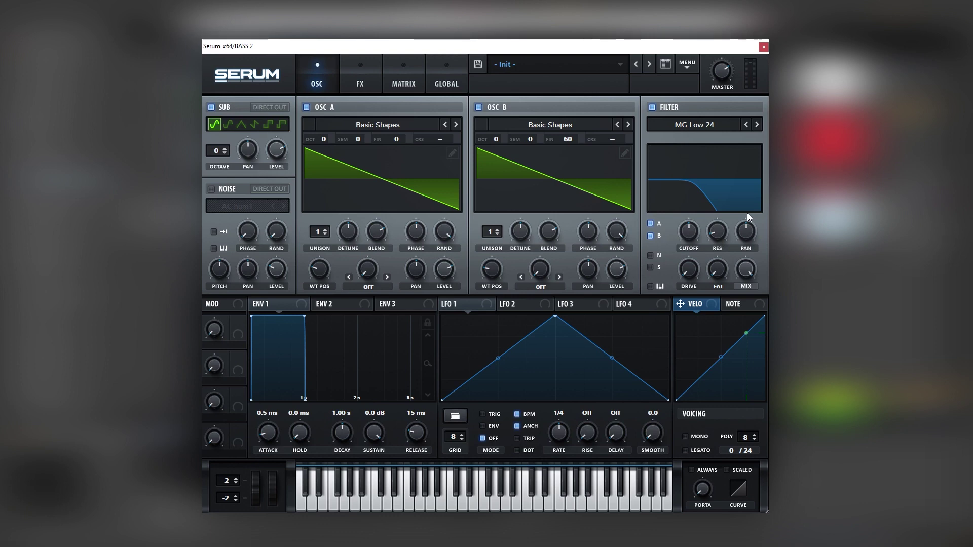
{"action": "left_click_drag", "start_coordinate": [692, 268], "coordinate": [697, 242]}
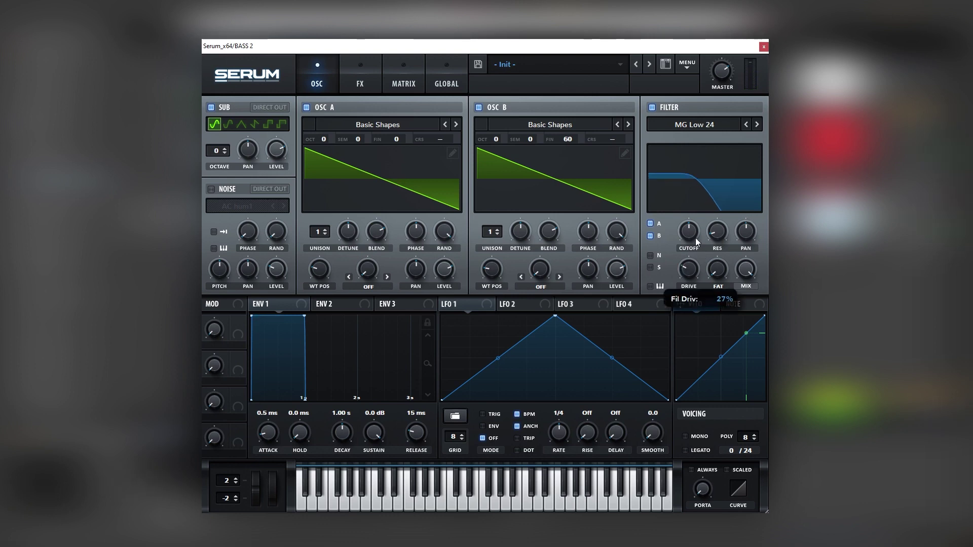
{"action": "left_click", "coordinate": [650, 287]}
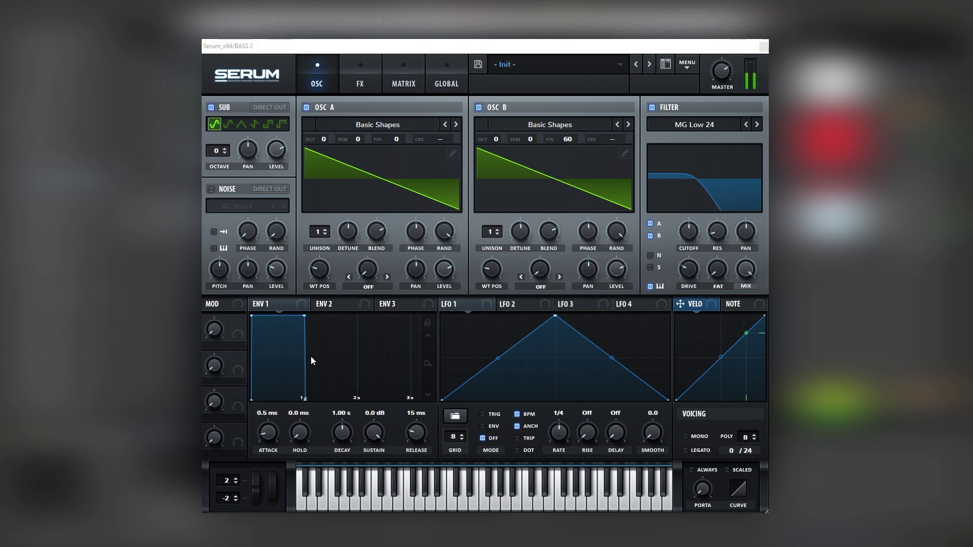
{"action": "left_click_drag", "start_coordinate": [375, 434], "coordinate": [370, 512]}
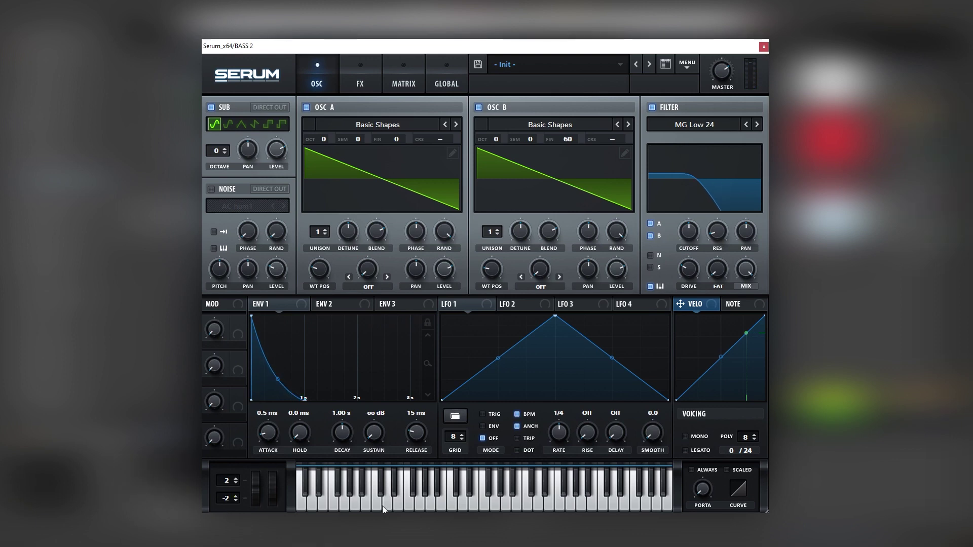
Enable the Tube distortion effect on BASS 2 and set its drive to 92%.
{"action": "left_click", "coordinate": [370, 83]}
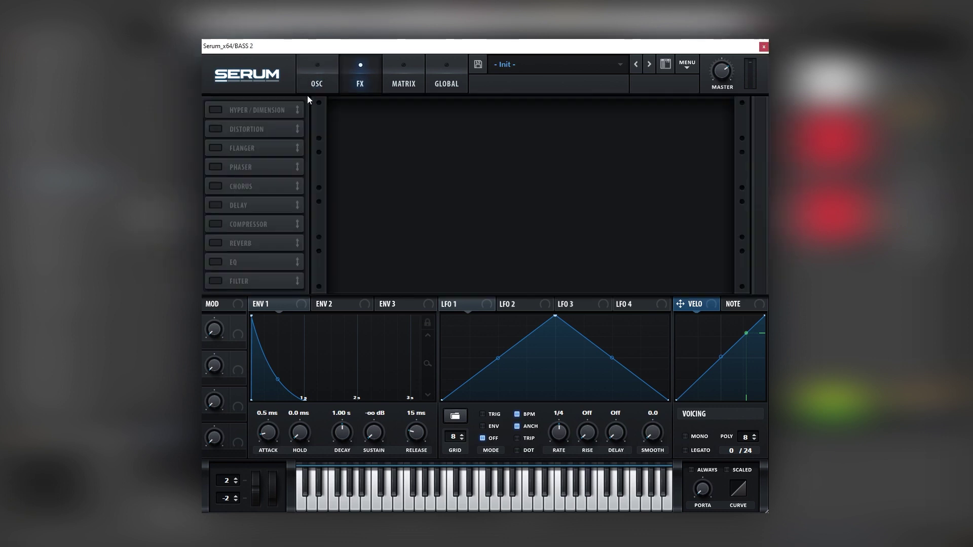
{"action": "left_click", "coordinate": [215, 129]}
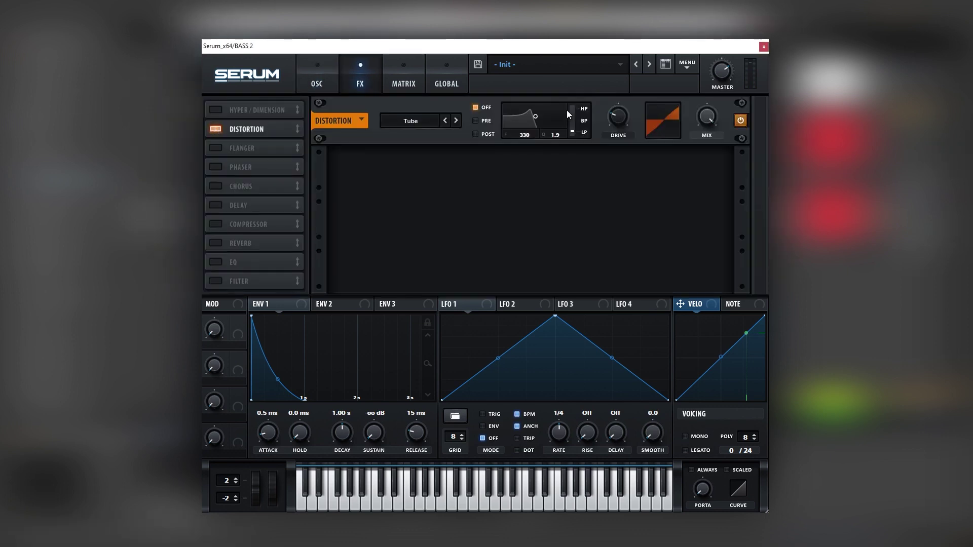
{"action": "mouse_move", "coordinate": [608, 118]}
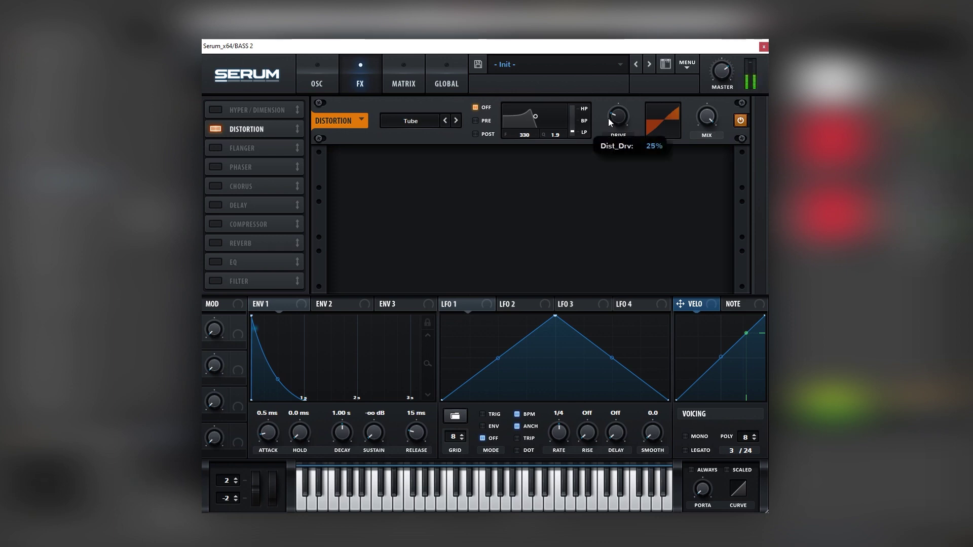
{"action": "left_click_drag", "start_coordinate": [608, 118], "coordinate": [632, 63]}
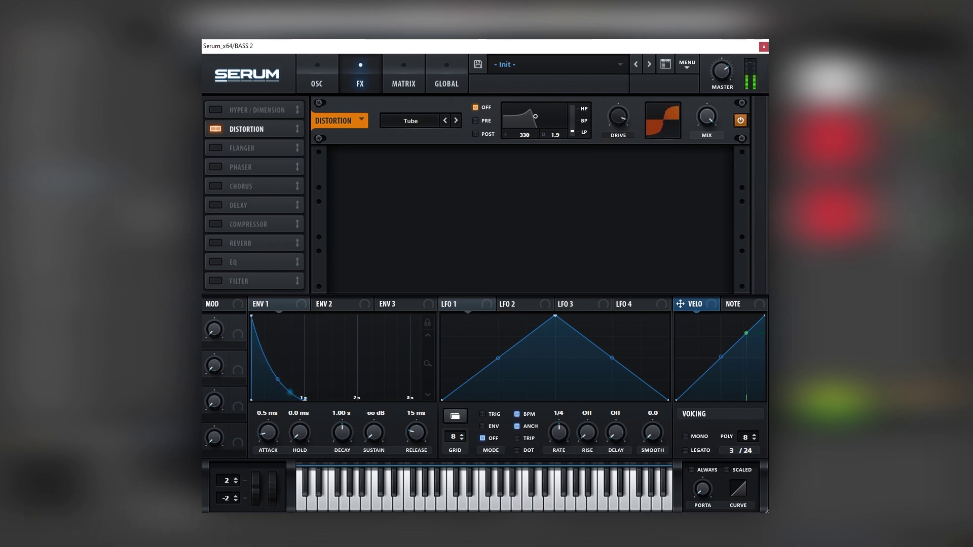
{"action": "mouse_move", "coordinate": [606, 112]}
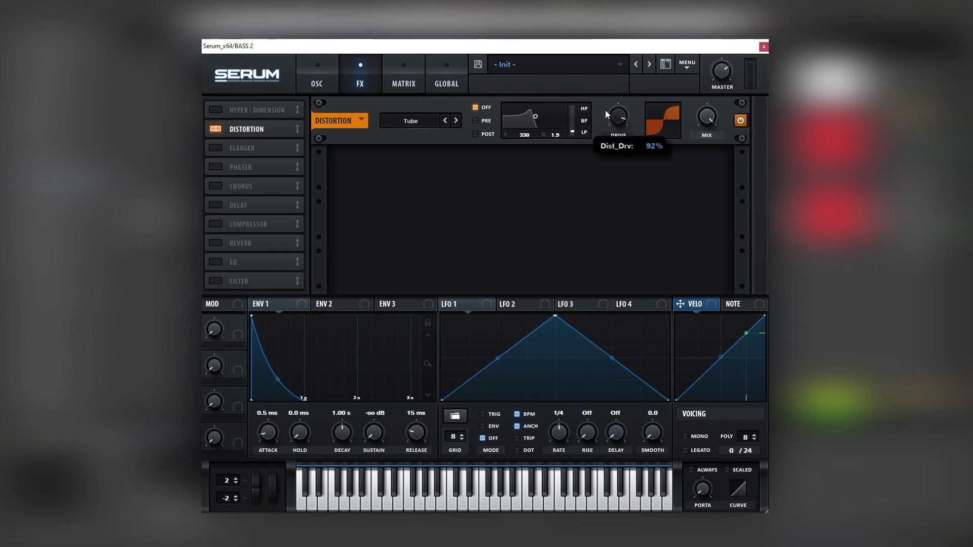
Enable the chorus at 60% mix with its low-pass cutoff raised above 1000 Hz, and enable the compressor with increased gain.
{"action": "left_click", "coordinate": [216, 186]}
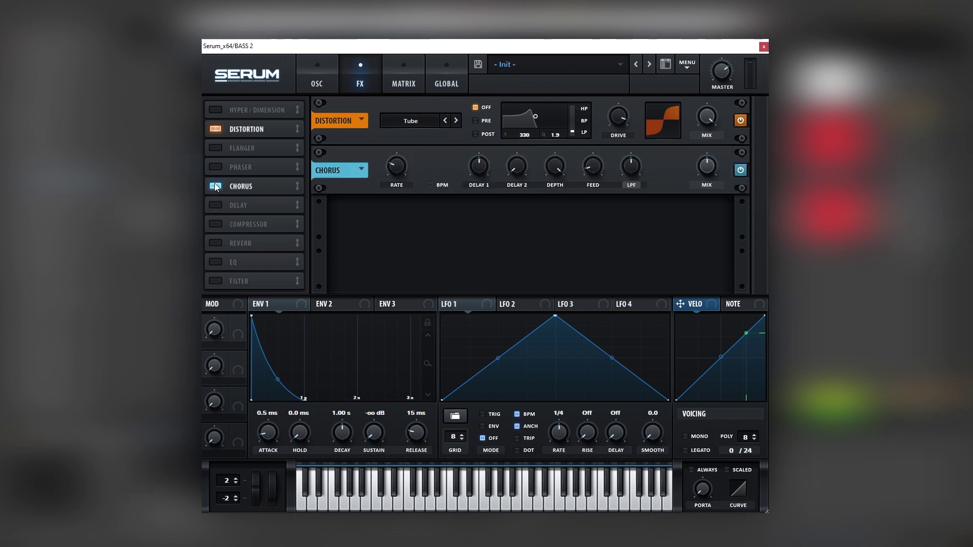
{"action": "left_click_drag", "start_coordinate": [706, 165], "coordinate": [704, 150]}
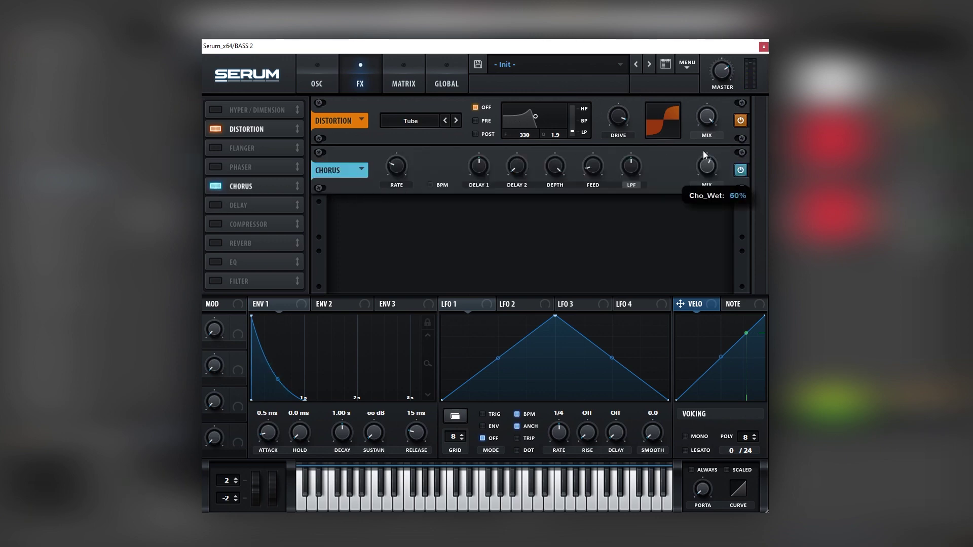
{"action": "mouse_move", "coordinate": [632, 170]}
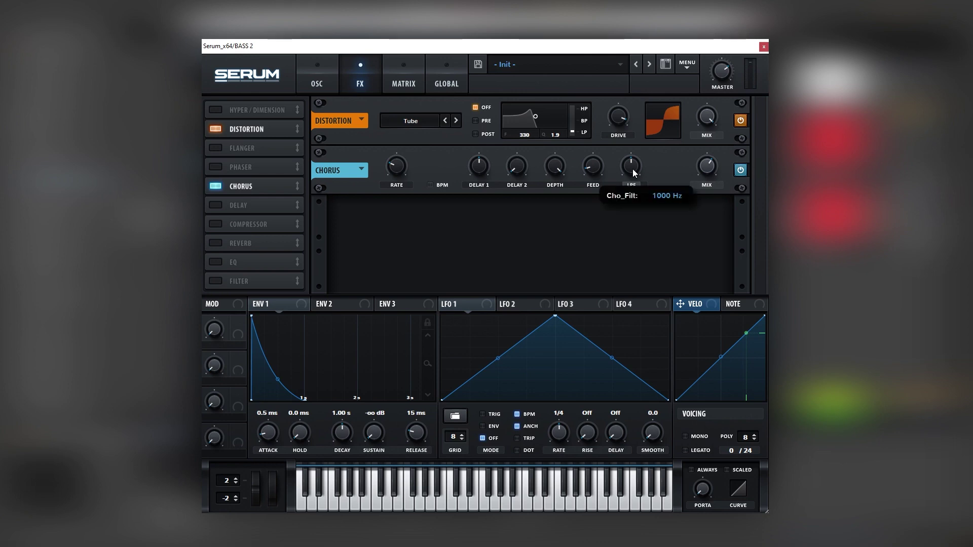
{"action": "left_click_drag", "start_coordinate": [633, 170], "coordinate": [638, 162]}
{"action": "left_click", "coordinate": [208, 225]}
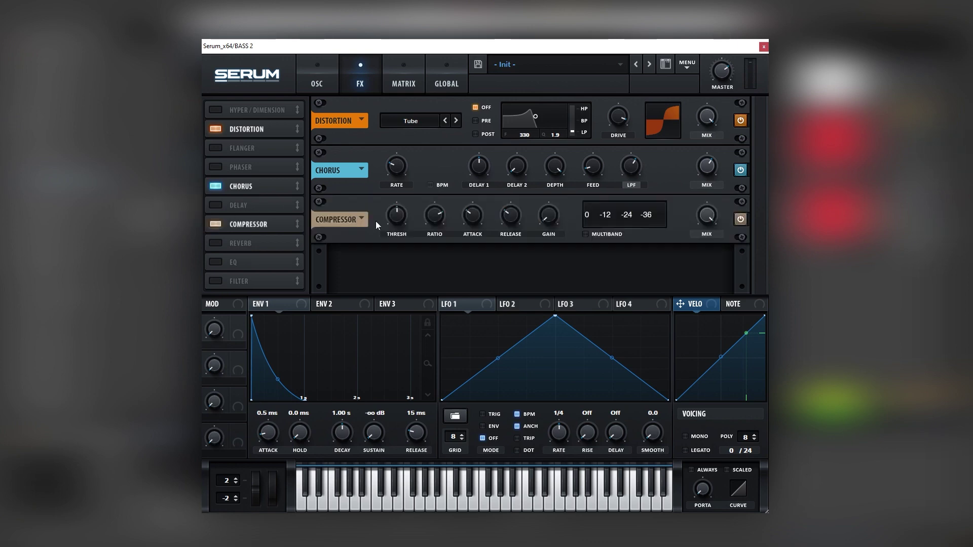
{"action": "mouse_move", "coordinate": [543, 216]}
Enable the MG Low 6 effects filter, lower its cutoff to the minimum and modulate it with LFO 1 at reduced depth.
{"action": "left_click", "coordinate": [221, 281]}
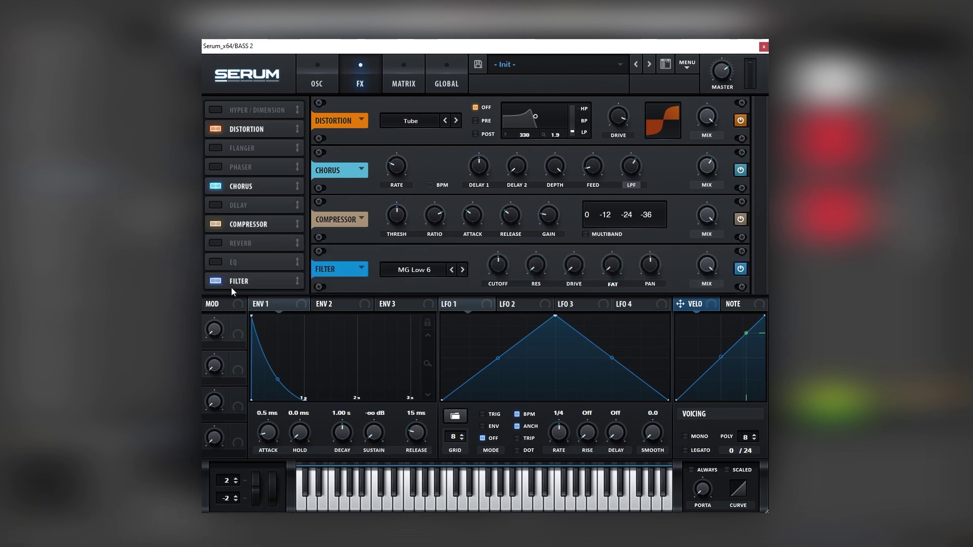
{"action": "left_click_drag", "start_coordinate": [495, 268], "coordinate": [498, 293]}
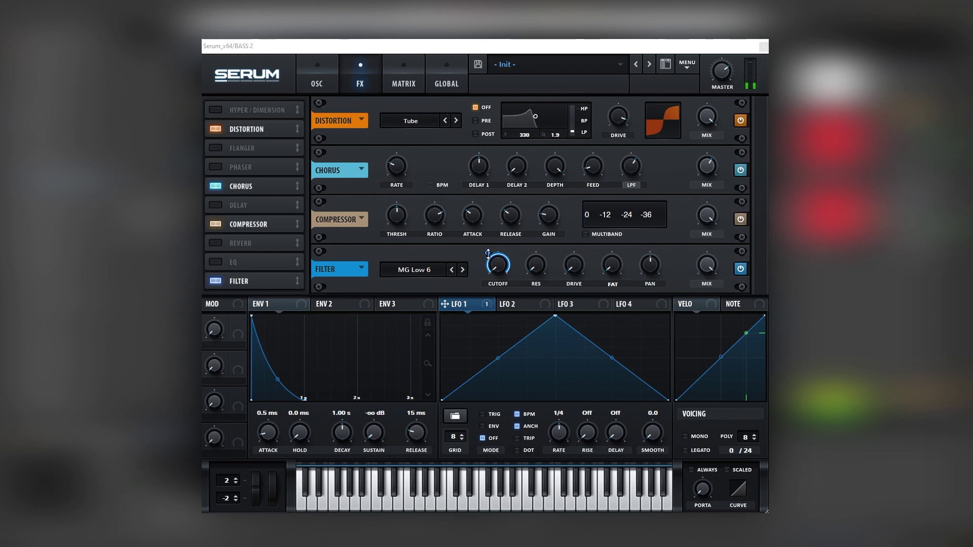
{"action": "mouse_move", "coordinate": [488, 254]}
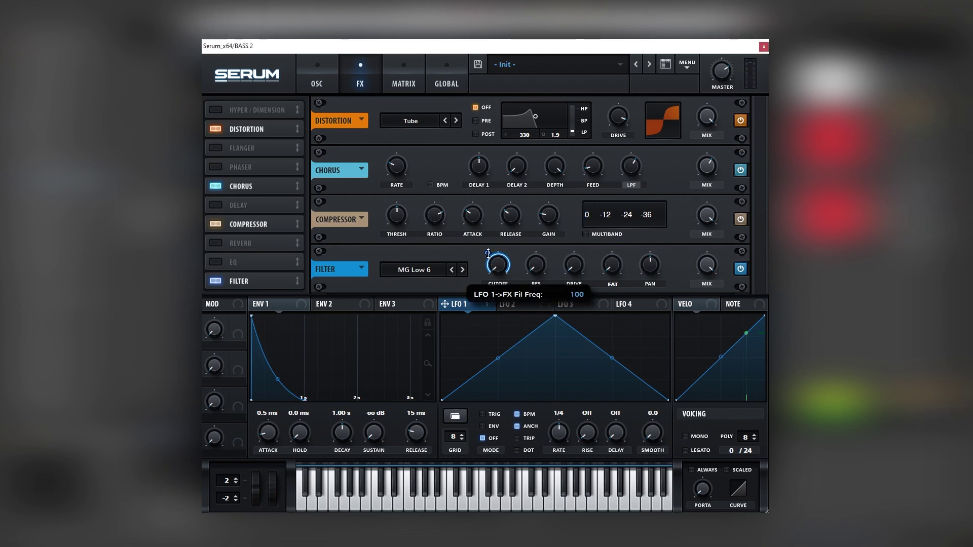
{"action": "left_click_drag", "start_coordinate": [488, 254], "coordinate": [488, 267]}
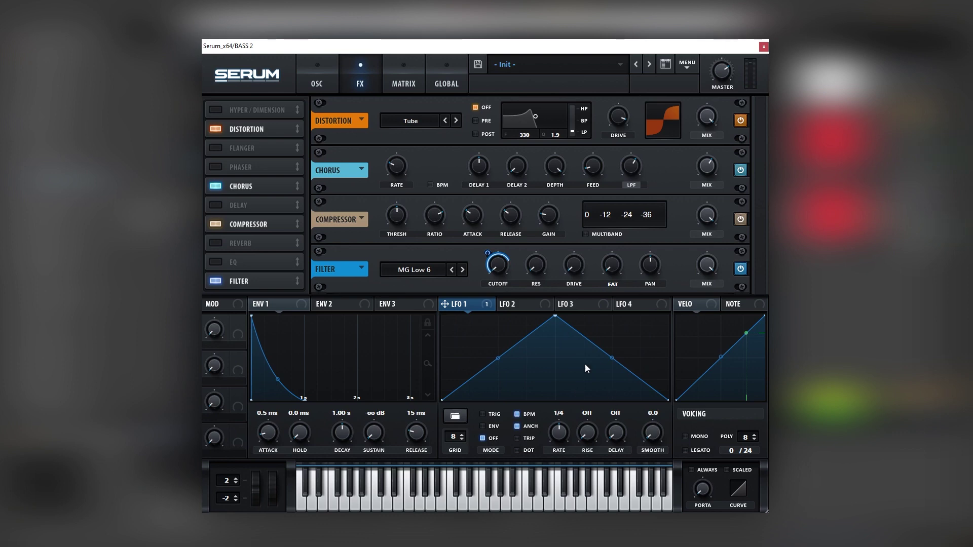
Turn off tempo sync for LFO 1 and lower its rate in Hz.
{"action": "left_click", "coordinate": [517, 415]}
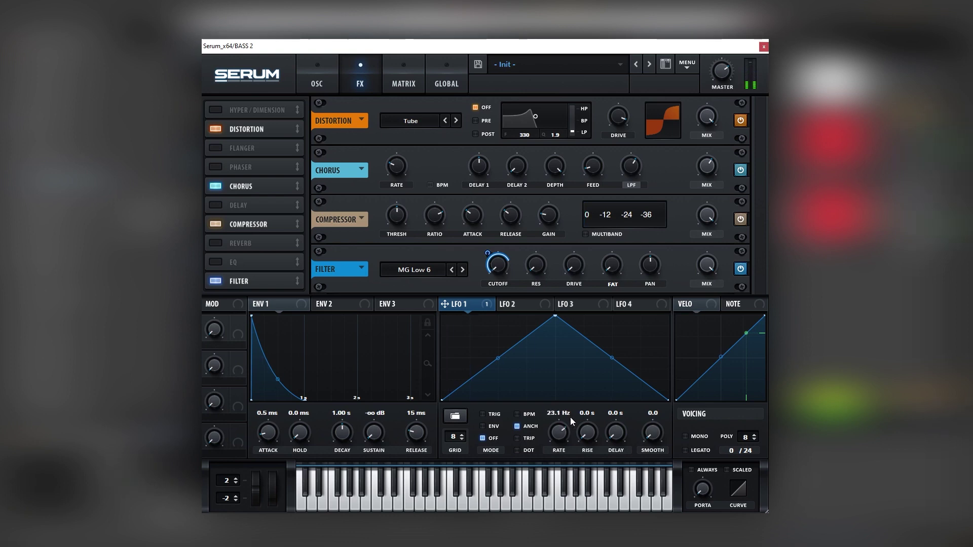
{"action": "left_click_drag", "start_coordinate": [564, 421], "coordinate": [567, 433]}
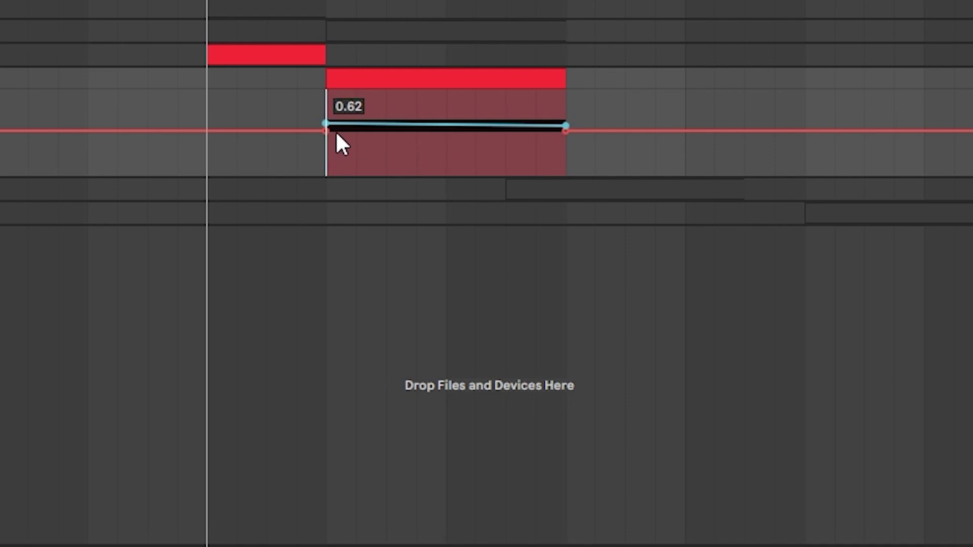
Play back the BASS 2 clip and examine the start and end points of its LFO 1 rate automation.
{"action": "key", "text": "space"}
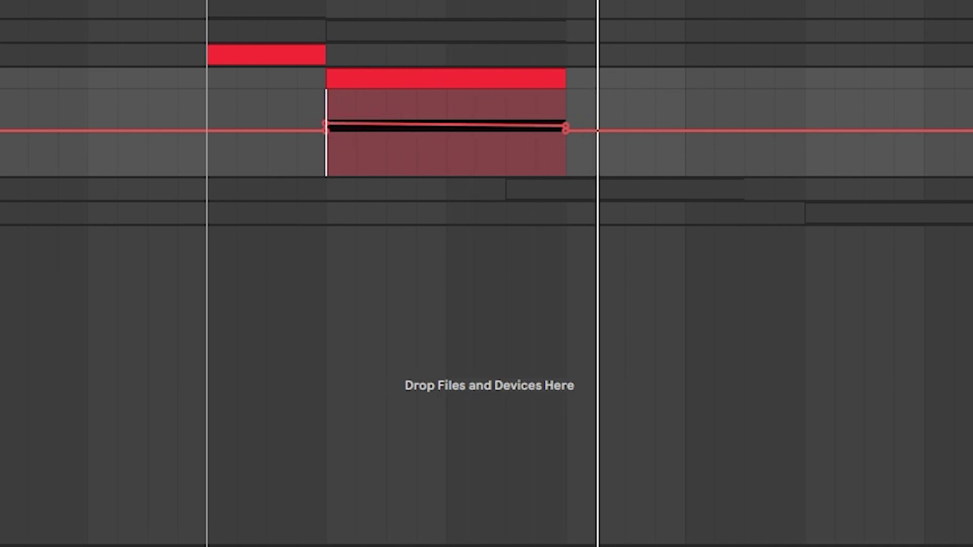
{"action": "key", "text": "space"}
{"action": "key", "text": "h"}
{"action": "mouse_move", "coordinate": [326, 213]}
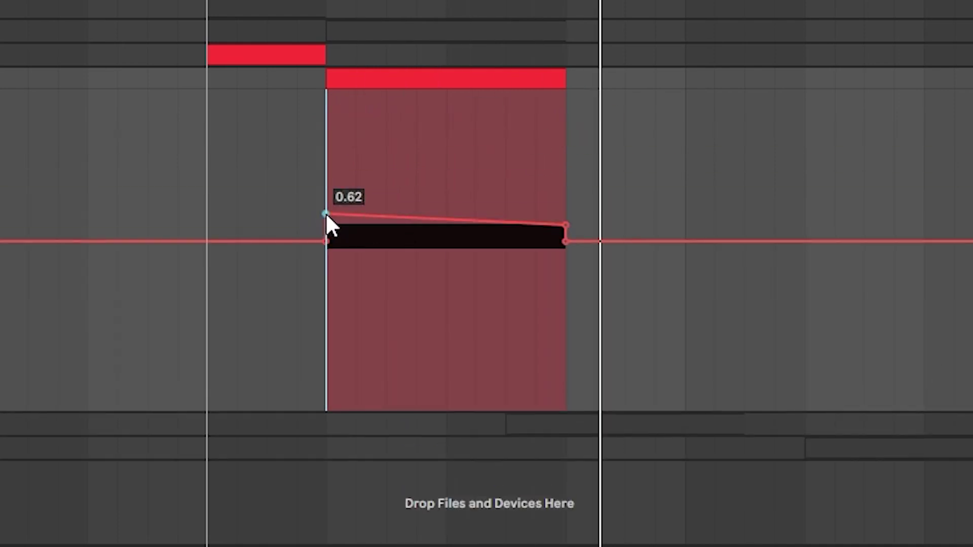
{"action": "mouse_move", "coordinate": [566, 223]}
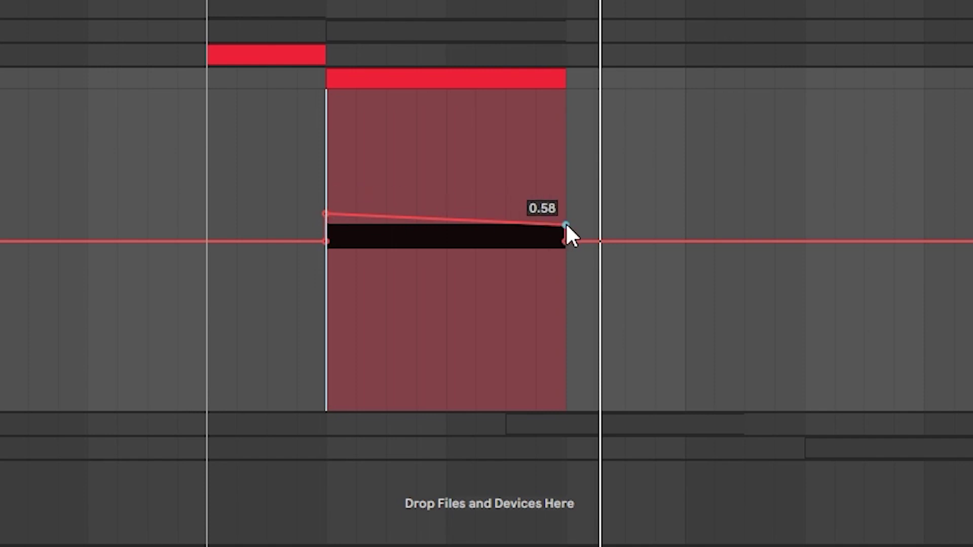
{"action": "key", "text": "space"}
{"action": "key", "text": "space"}
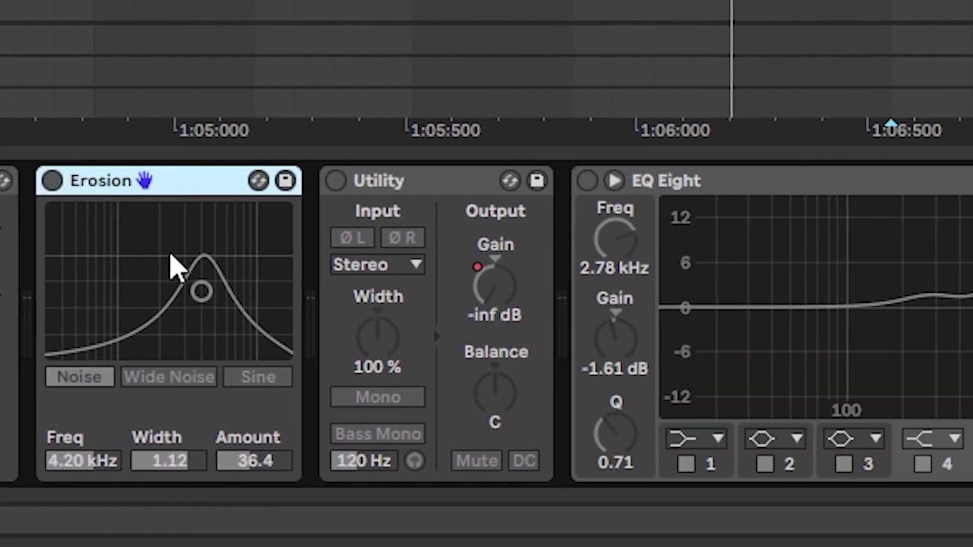
Enable Erosion on BASS 2 and set its noise frequency to 7.25 kHz with an amount of 57.6.
{"action": "left_click", "coordinate": [441, 181]}
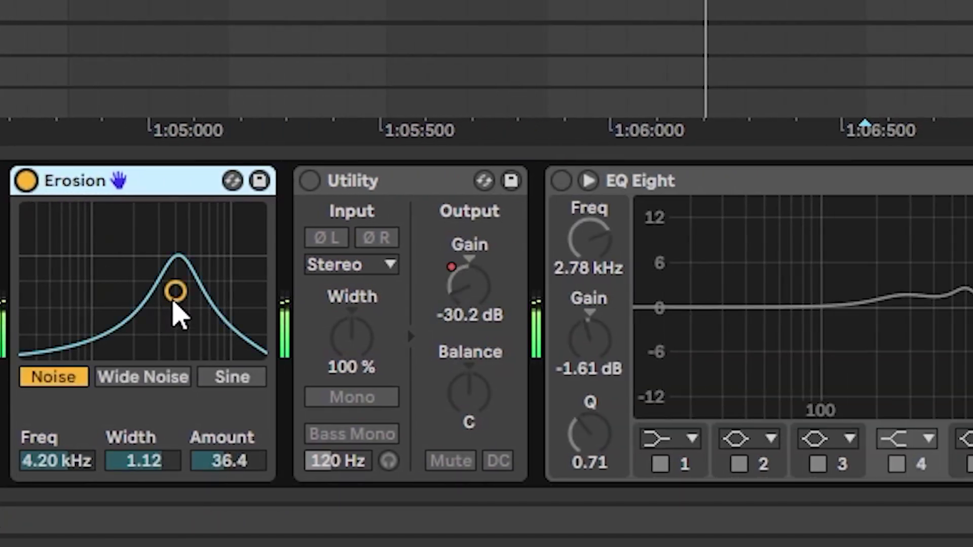
{"action": "left_click_drag", "start_coordinate": [174, 289], "coordinate": [206, 280]}
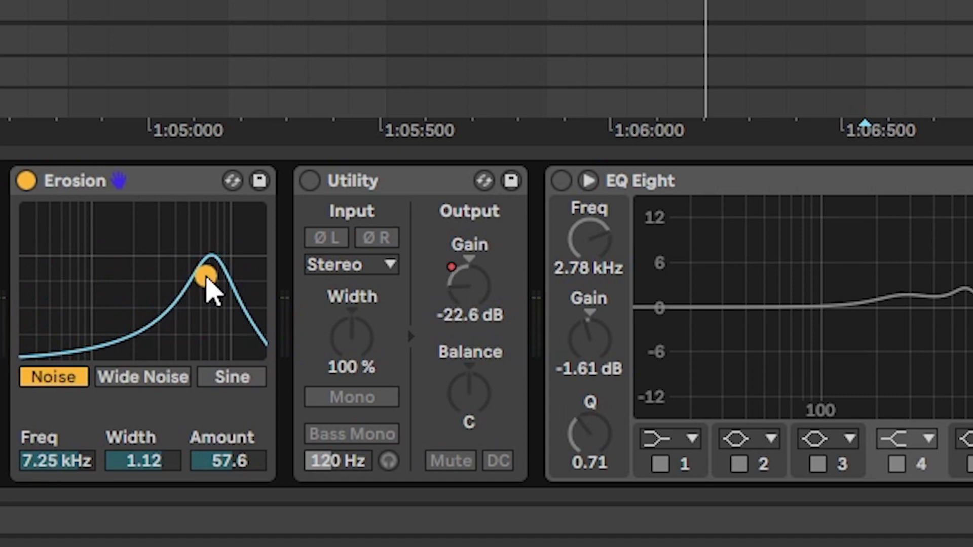
Enable Utility on BASS 2 and show its gain automation in the arrangement.
{"action": "left_click", "coordinate": [310, 180]}
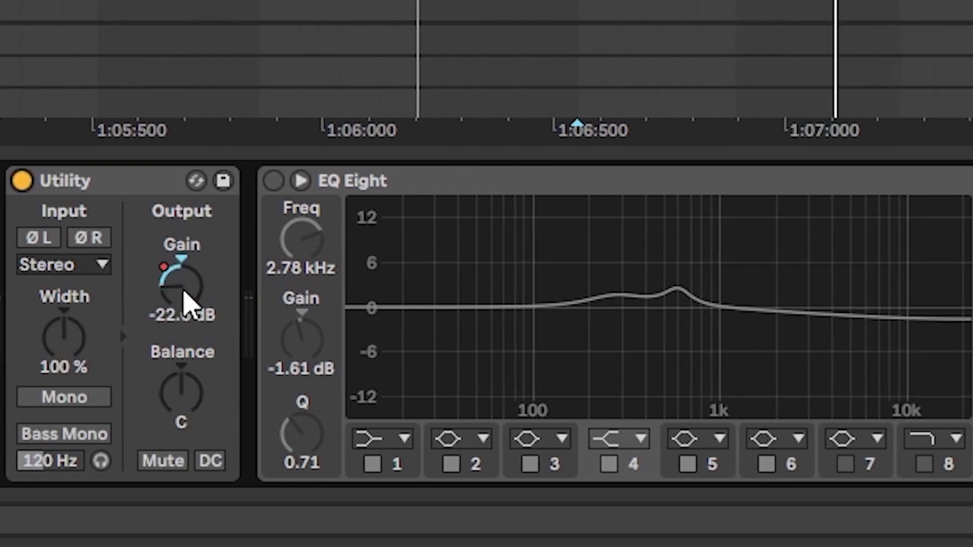
{"action": "right_click", "coordinate": [185, 305]}
{"action": "left_click", "coordinate": [213, 306]}
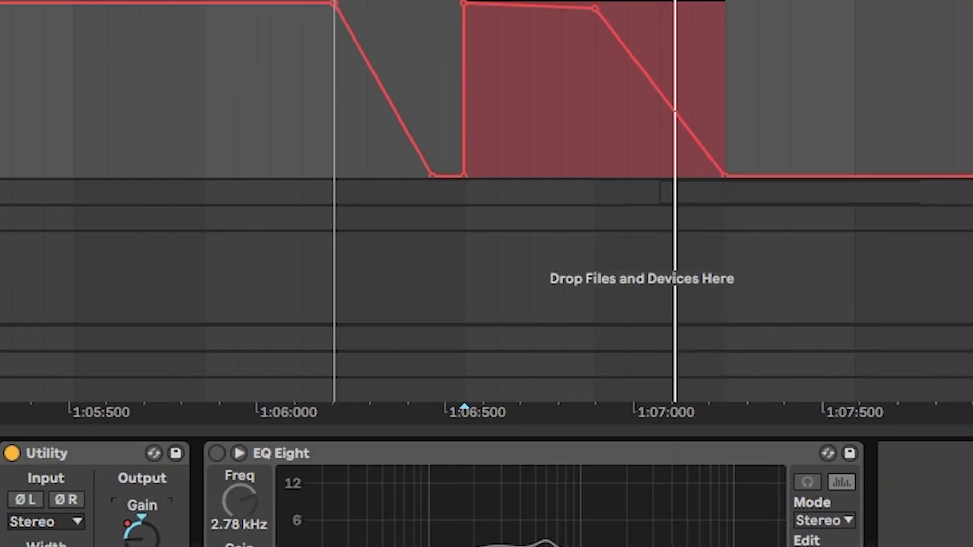
{"action": "left_click", "coordinate": [969, 72]}
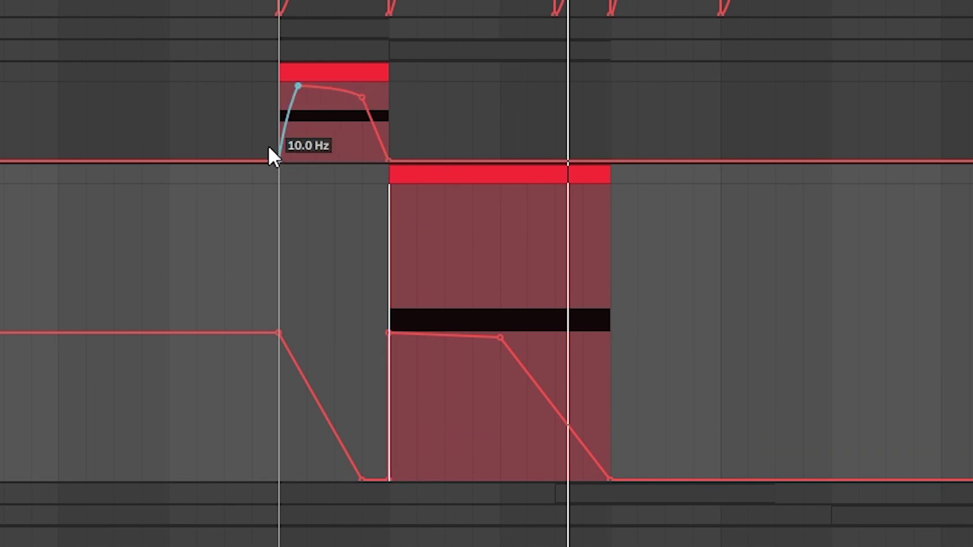
{"action": "left_click", "coordinate": [388, 273]}
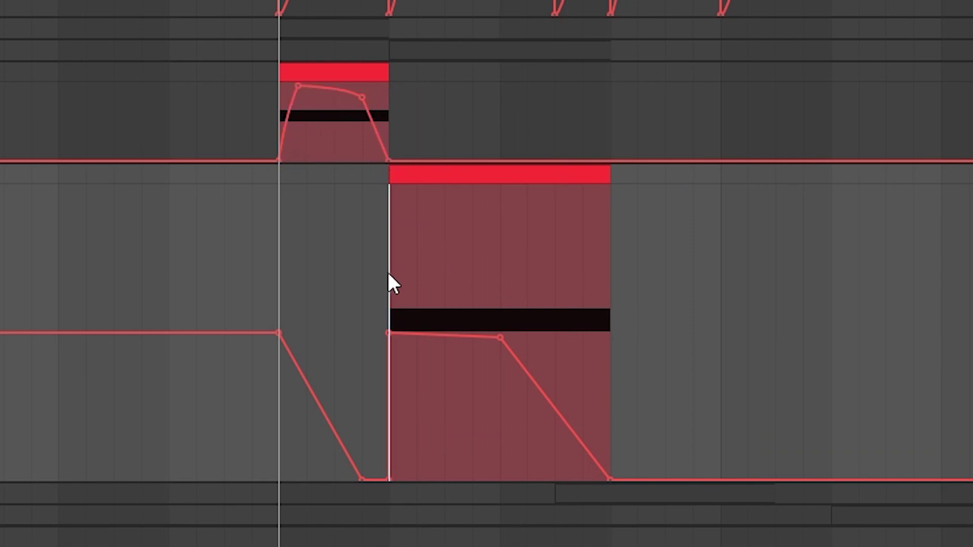
Delete the Utility gain automation over the BASS 2 clip, audition the sound without the fade, and restore the automation.
{"action": "left_click_drag", "start_coordinate": [389, 274], "coordinate": [611, 298]}
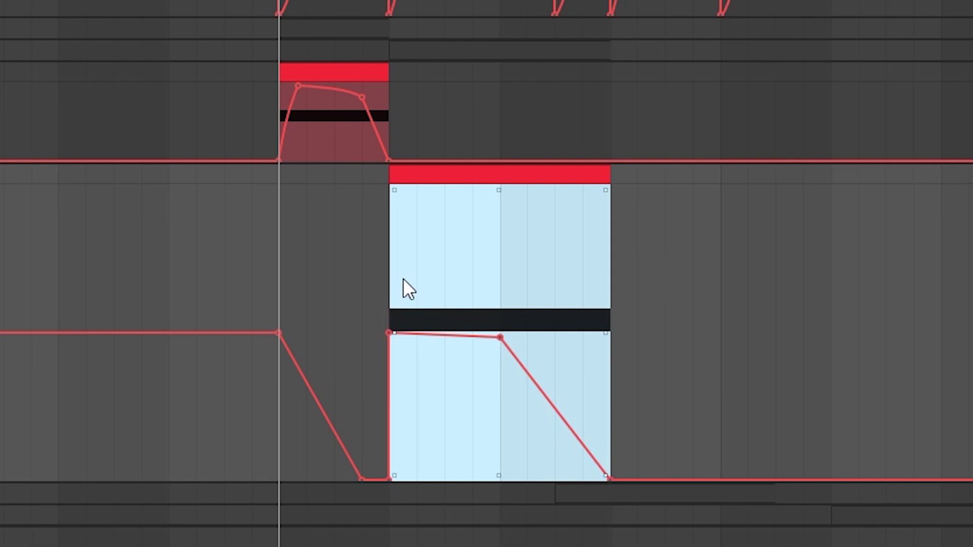
{"action": "key", "text": "Delete"}
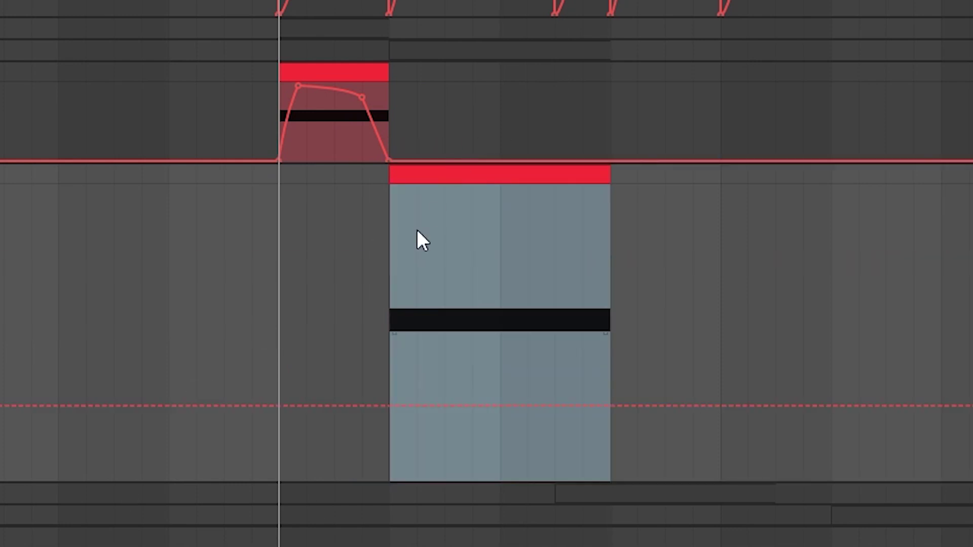
{"action": "left_click", "coordinate": [395, 245]}
{"action": "key", "text": "space"}
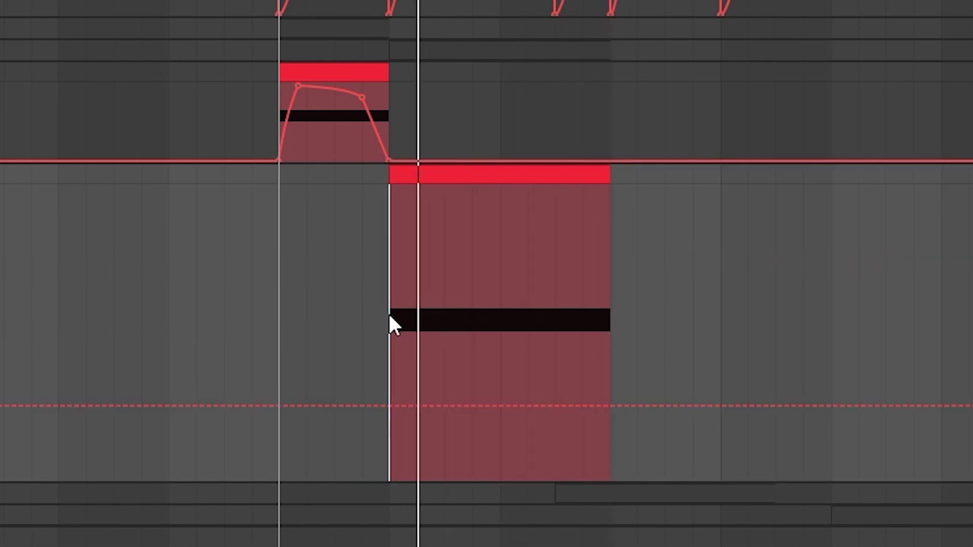
{"action": "key", "text": "space"}
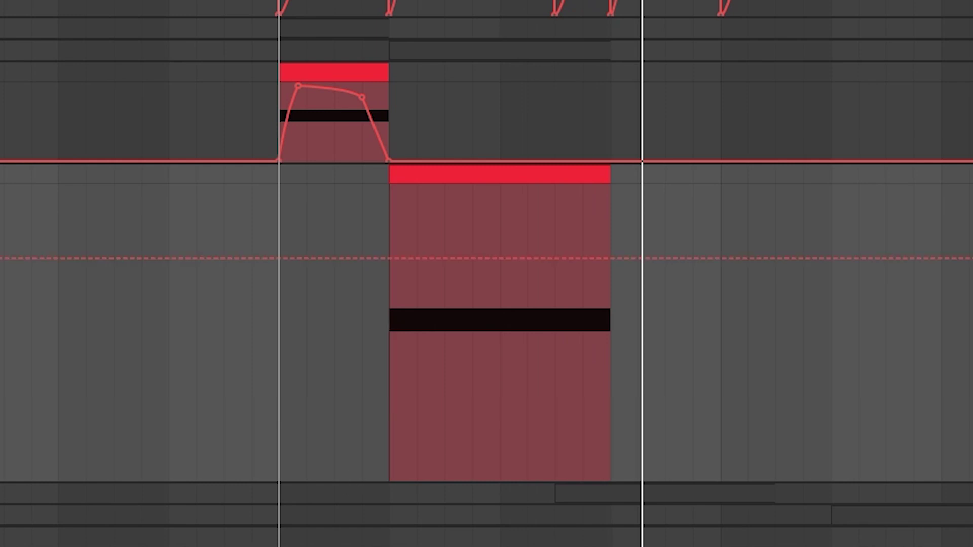
{"action": "key", "text": "ctrl+z"}
{"action": "left_click_drag", "start_coordinate": [410, 291], "coordinate": [610, 280]}
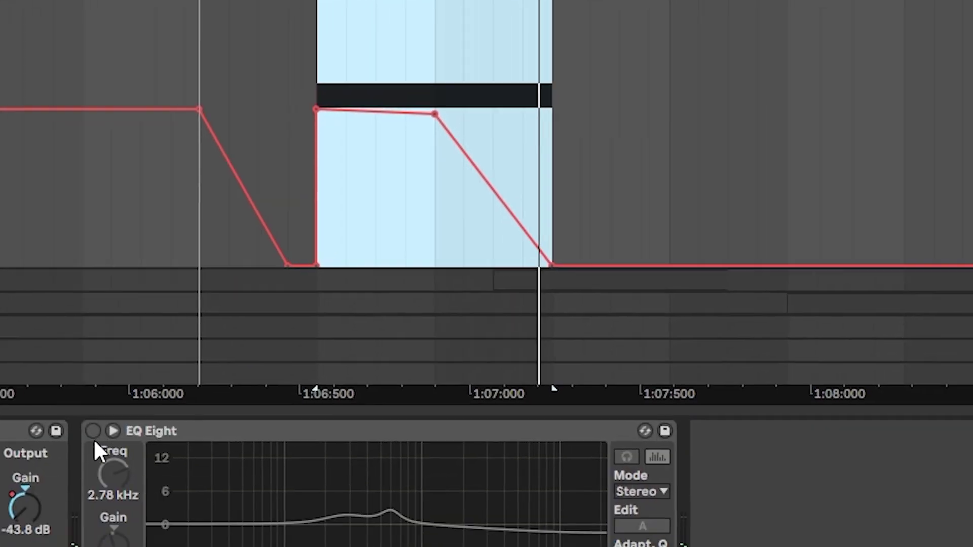
Enable EQ Eight on BASS 2 and move band 6 to 474 Hz with 2.11 dB gain.
{"action": "left_click", "coordinate": [92, 432]}
{"action": "mouse_move", "coordinate": [334, 345]}
{"action": "left_mouse_down"}
{"action": "mouse_move", "coordinate": [330, 284]}
{"action": "mouse_move", "coordinate": [315, 278]}
{"action": "mouse_move", "coordinate": [345, 330]}
{"action": "mouse_move", "coordinate": [360, 312]}
{"action": "mouse_move", "coordinate": [330, 306]}
{"action": "mouse_move", "coordinate": [320, 348]}
{"action": "left_mouse_up"}
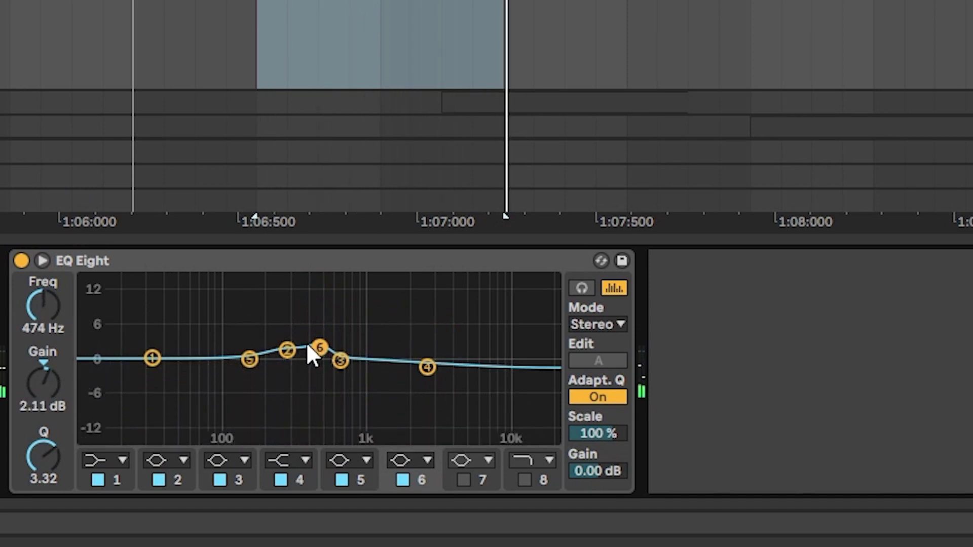
{"action": "key", "text": "space"}
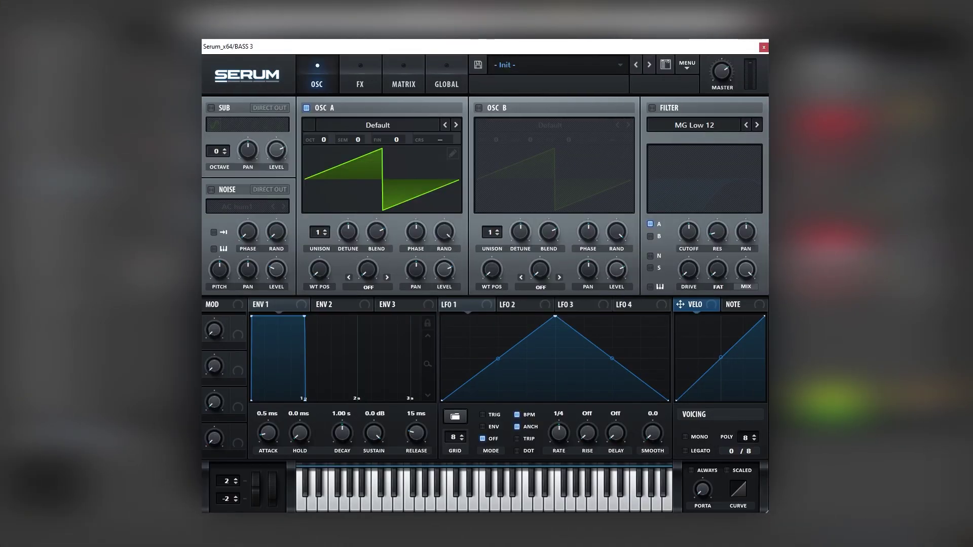
Load the Basic Shapes wavetable into BASS 3's oscillators A and B, and enable oscillator B, the sub and the AC hum1 noise.
{"action": "key", "text": "space"}
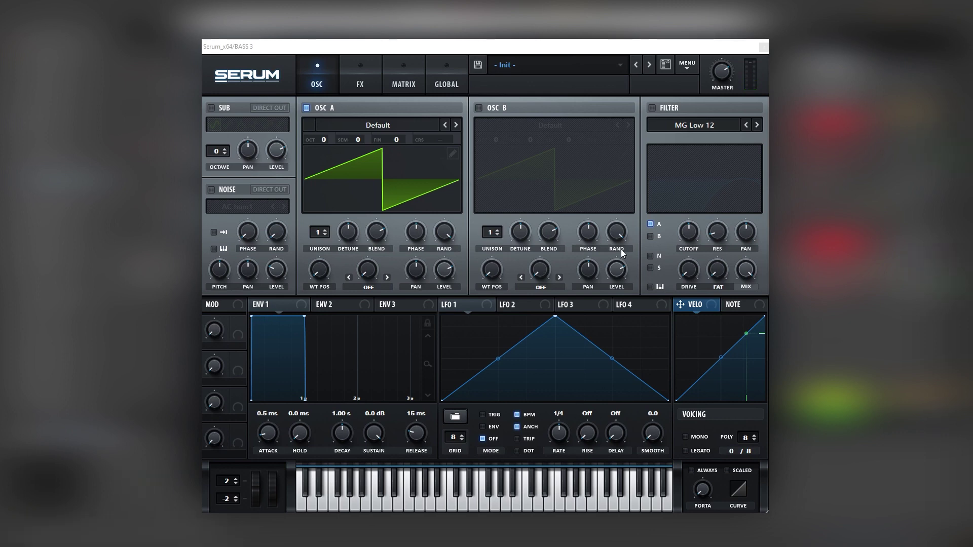
{"action": "left_click", "coordinate": [382, 128]}
{"action": "mouse_move", "coordinate": [373, 160]}
{"action": "left_click", "coordinate": [436, 209]}
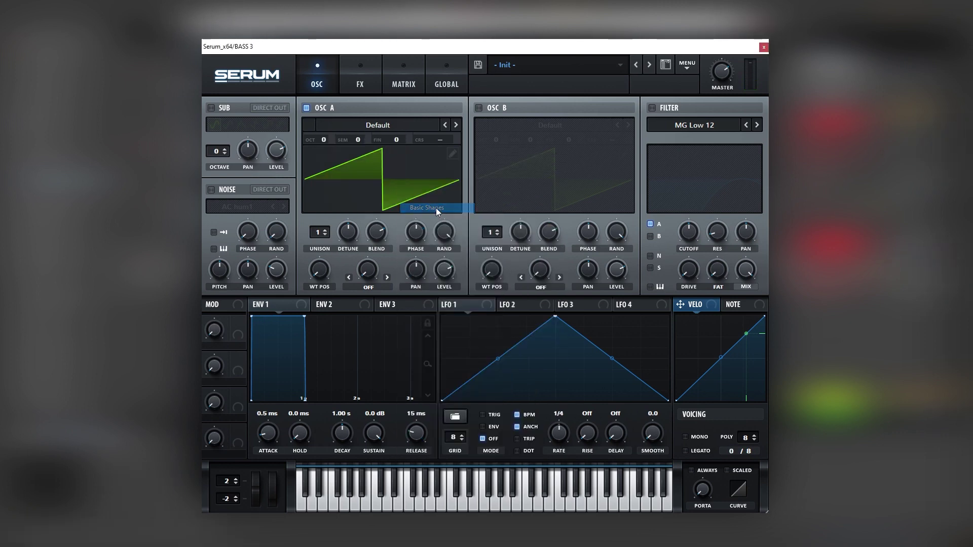
{"action": "left_click", "coordinate": [505, 107]}
{"action": "left_click", "coordinate": [505, 123]}
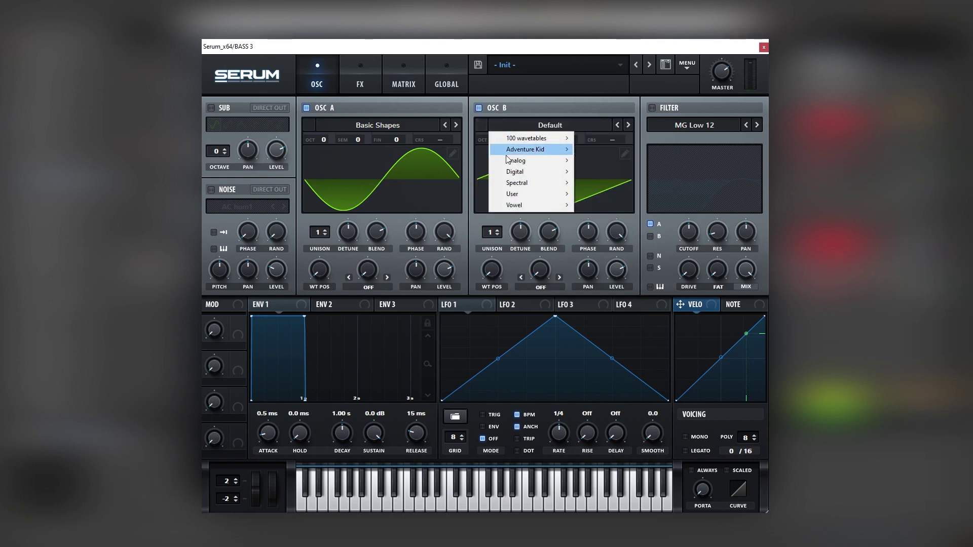
{"action": "mouse_move", "coordinate": [527, 160]}
{"action": "left_click", "coordinate": [597, 208]}
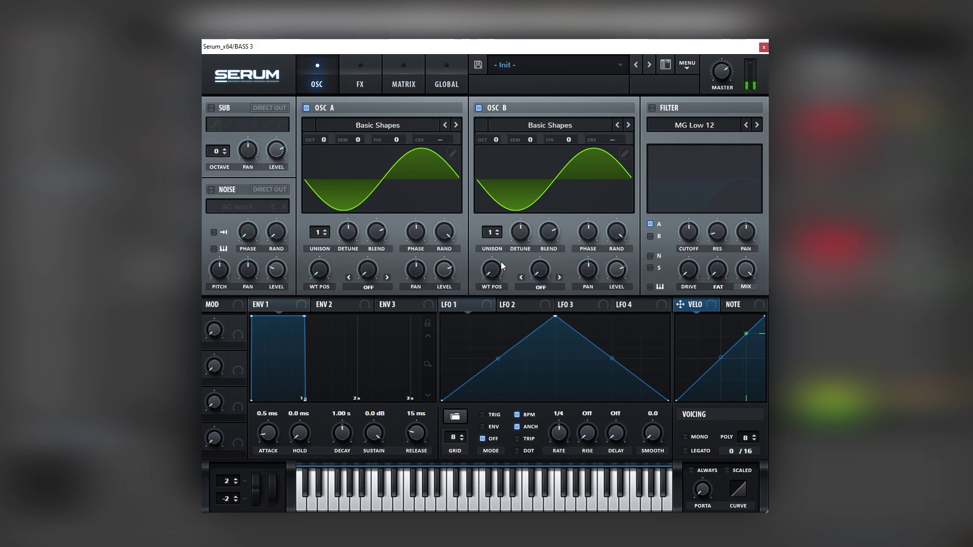
{"action": "left_click", "coordinate": [223, 108]}
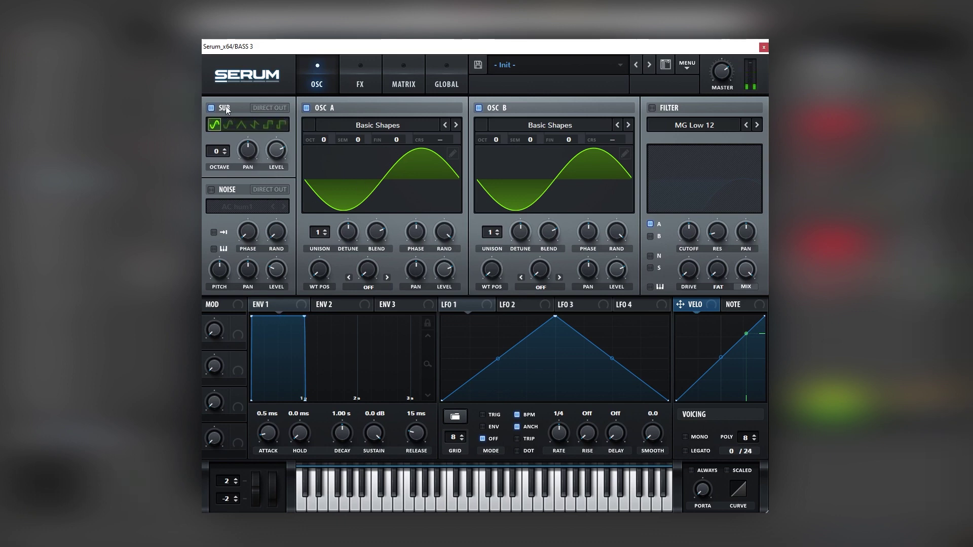
{"action": "left_click", "coordinate": [220, 189]}
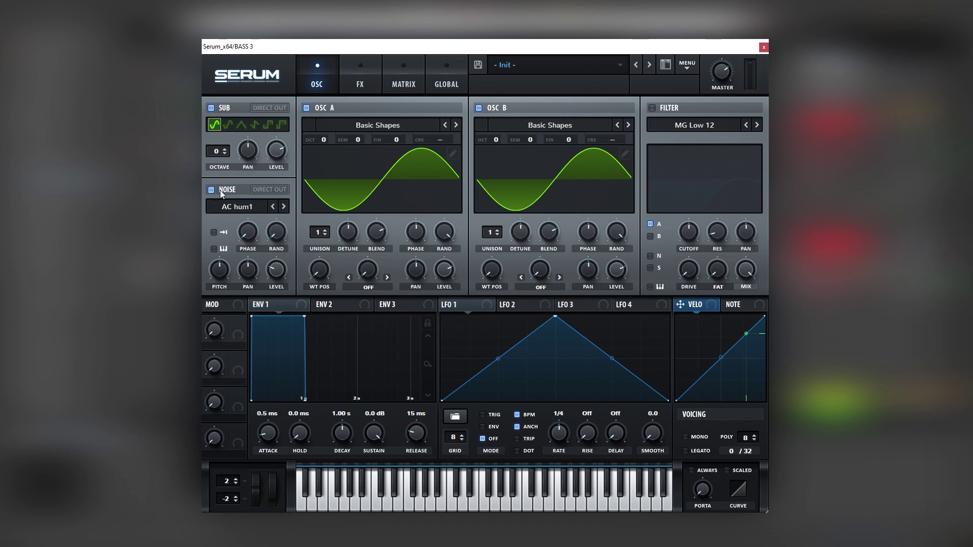
Set oscillator A's warp mode to FM (from B) and modulate the FM amount with LFO 2.
{"action": "left_click", "coordinate": [370, 287]}
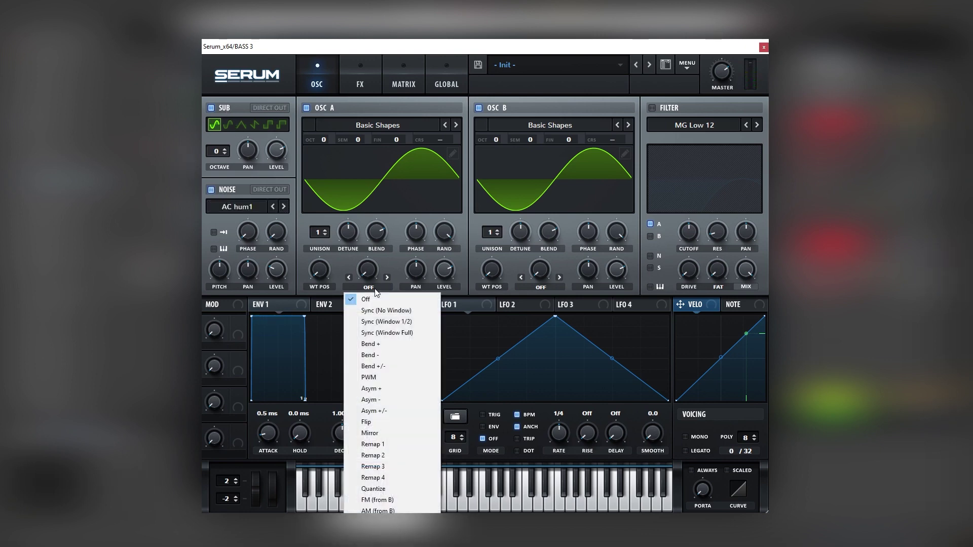
{"action": "left_click", "coordinate": [391, 493]}
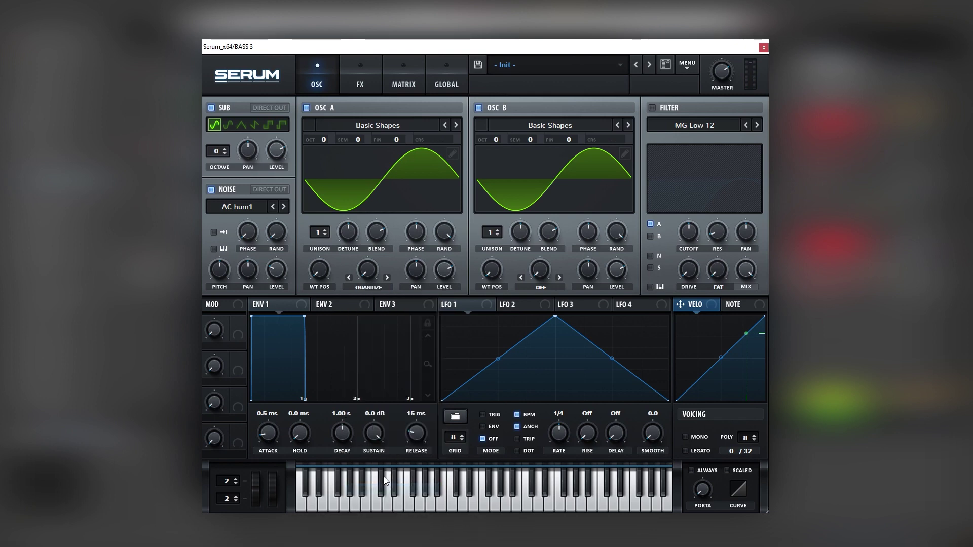
{"action": "left_click", "coordinate": [387, 277]}
{"action": "mouse_move", "coordinate": [369, 271]}
{"action": "left_mouse_down"}
{"action": "mouse_move", "coordinate": [402, 206]}
{"action": "mouse_move", "coordinate": [370, 277]}
{"action": "left_mouse_up"}
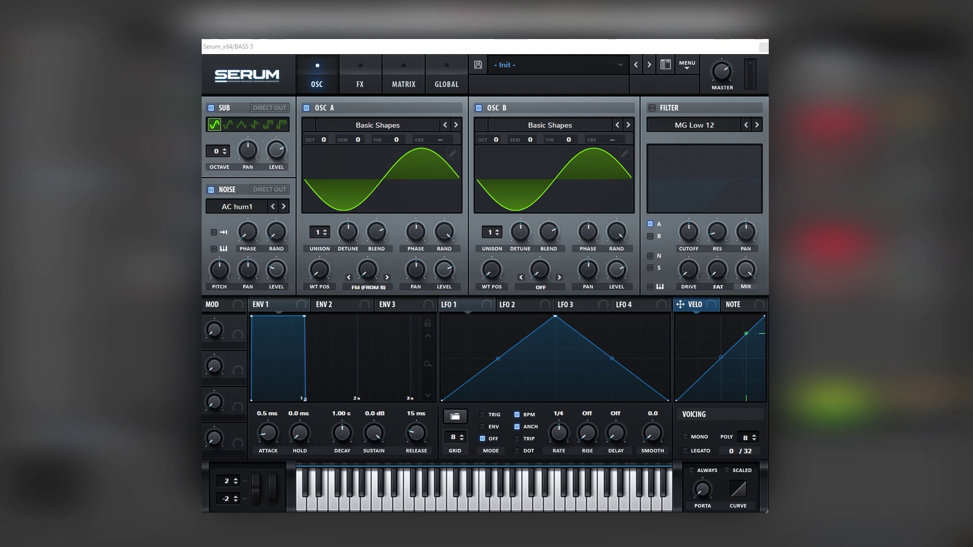
{"action": "left_click", "coordinate": [525, 304]}
{"action": "left_click_drag", "start_coordinate": [503, 305], "coordinate": [352, 302]}
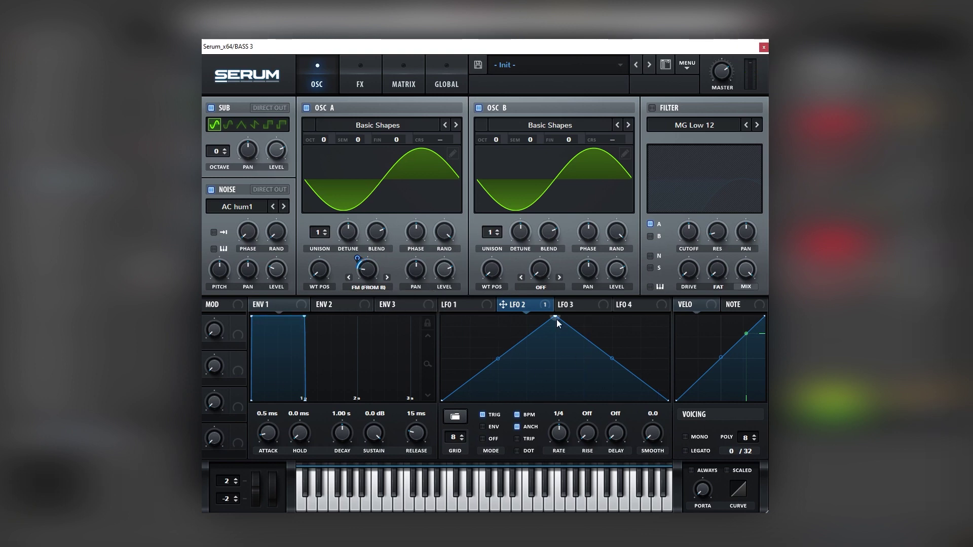
Reshape LFO 2 into a slow rise with a later peak and an added low midpoint, and set its rate to 1/2.
{"action": "left_click_drag", "start_coordinate": [557, 320], "coordinate": [616, 325]}
{"action": "double_click", "coordinate": [548, 379]}
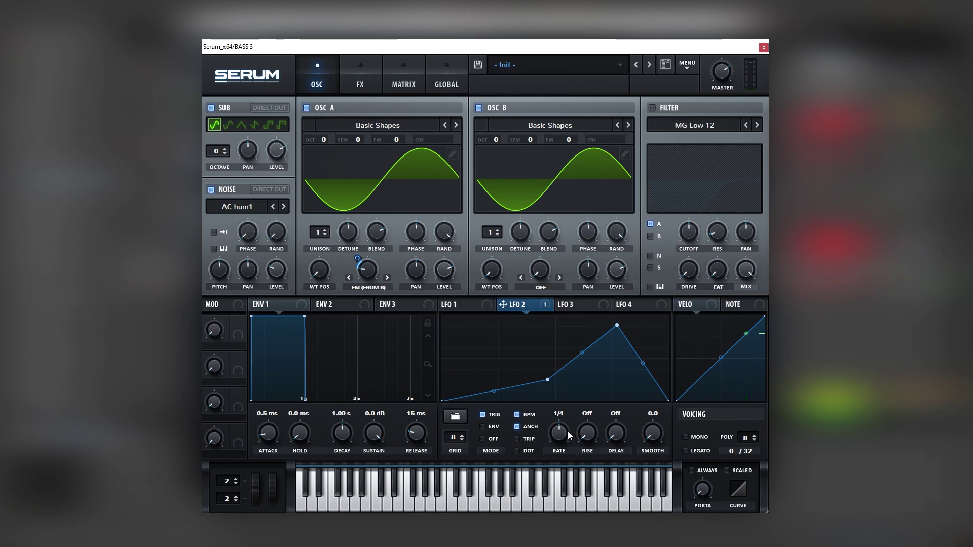
{"action": "left_click_drag", "start_coordinate": [566, 431], "coordinate": [567, 437]}
Turn oscillator B's level down to minimum and enable the Tube distortion effect with increased drive.
{"action": "left_click_drag", "start_coordinate": [612, 271], "coordinate": [604, 406]}
{"action": "left_click", "coordinate": [345, 84]}
{"action": "left_click", "coordinate": [223, 128]}
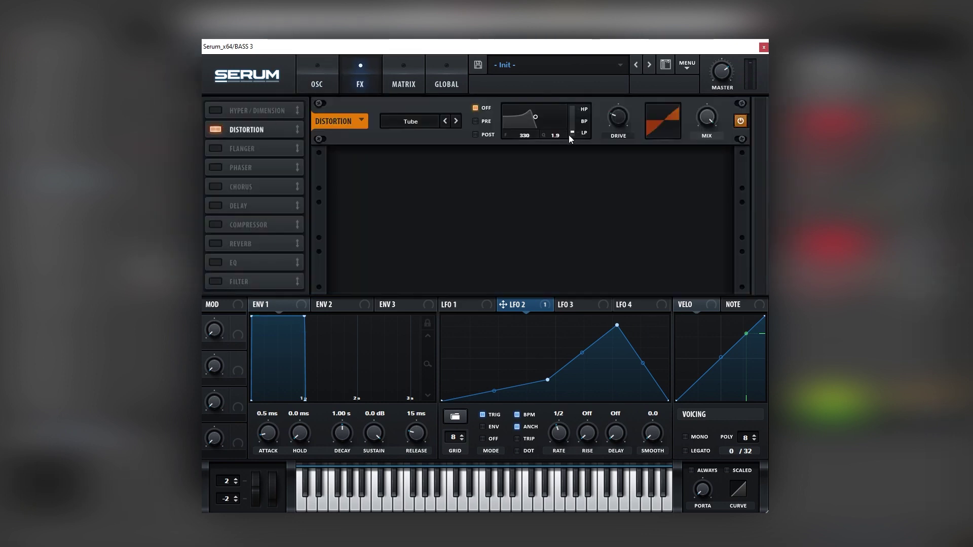
{"action": "left_click_drag", "start_coordinate": [607, 121], "coordinate": [633, 69]}
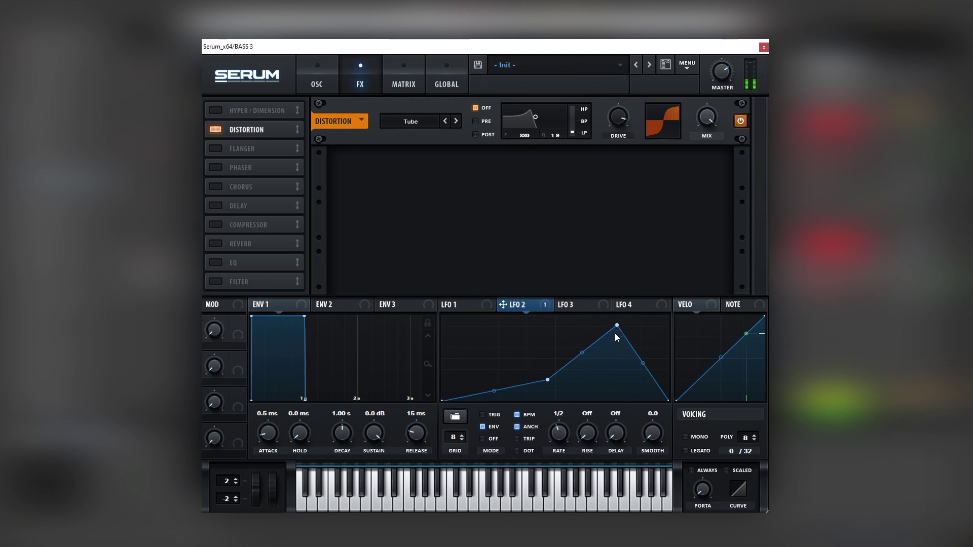
Increase LFO 2's modulation depth on oscillator A's FM amount and set oscillator B's warp mode to Sync (No Window).
{"action": "left_click", "coordinate": [317, 81]}
{"action": "left_click_drag", "start_coordinate": [358, 261], "coordinate": [360, 256]}
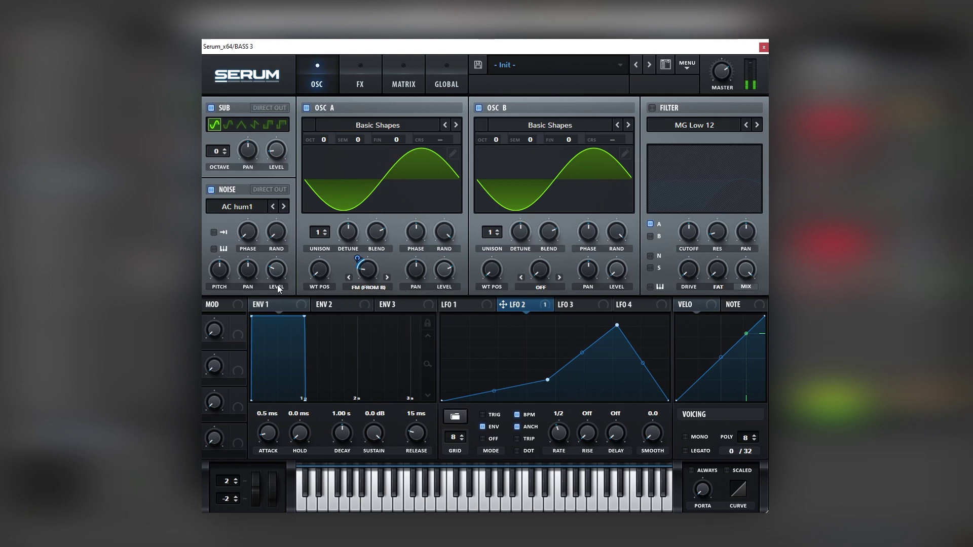
{"action": "left_click", "coordinate": [549, 287]}
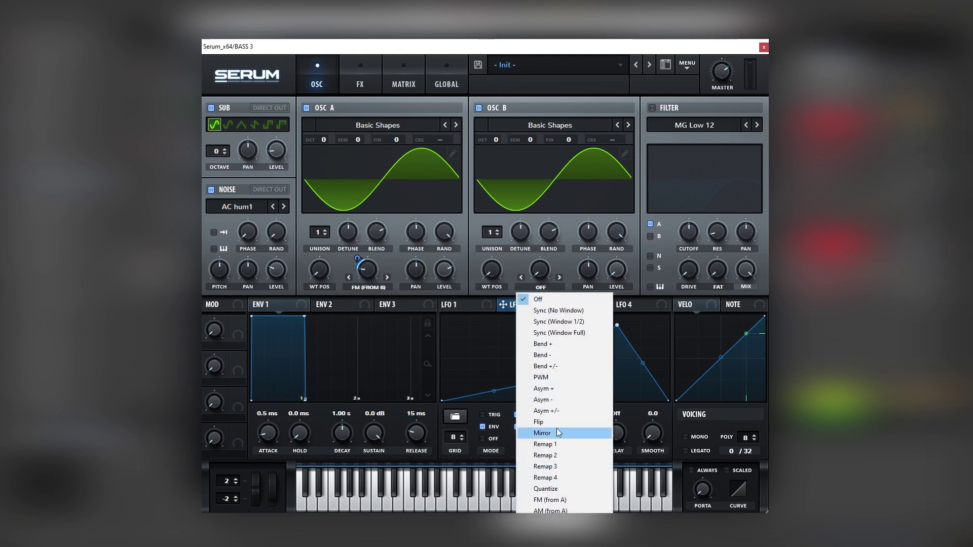
{"action": "left_click", "coordinate": [558, 310]}
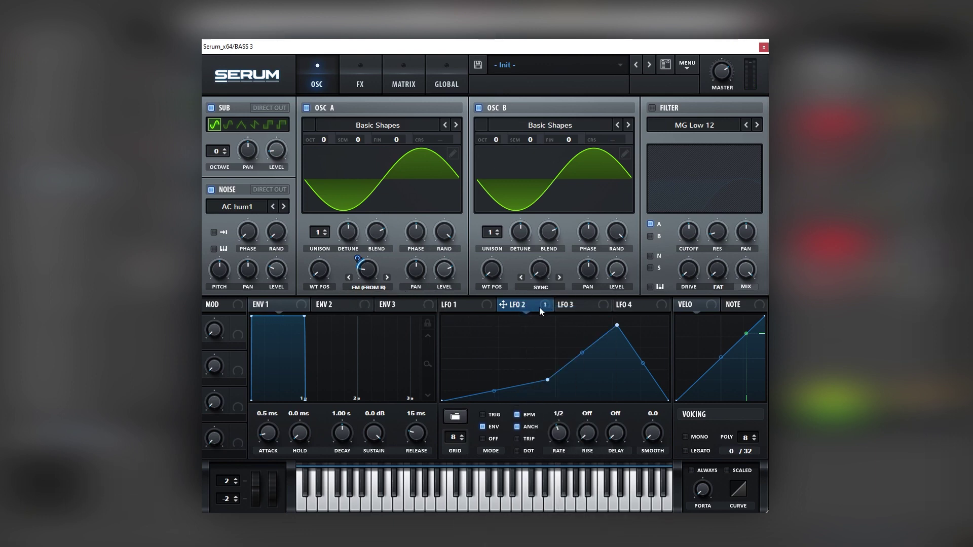
Modulate oscillator B's Sync amount with LFO 2, and oscillator A's level and the noise level with LFO 1, using 18 for noise.
{"action": "left_click_drag", "start_coordinate": [541, 311], "coordinate": [527, 291]}
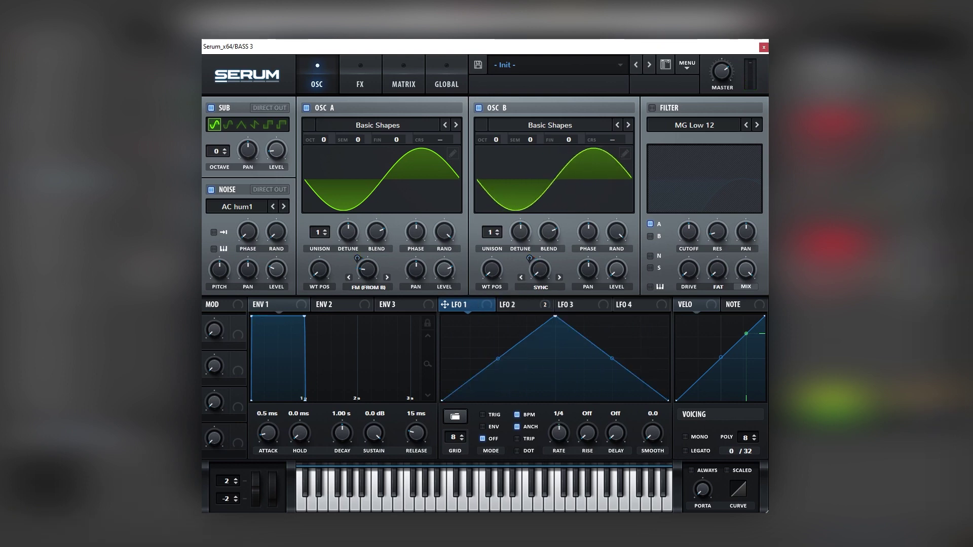
{"action": "left_click", "coordinate": [449, 307]}
{"action": "left_click_drag", "start_coordinate": [455, 281], "coordinate": [444, 271]}
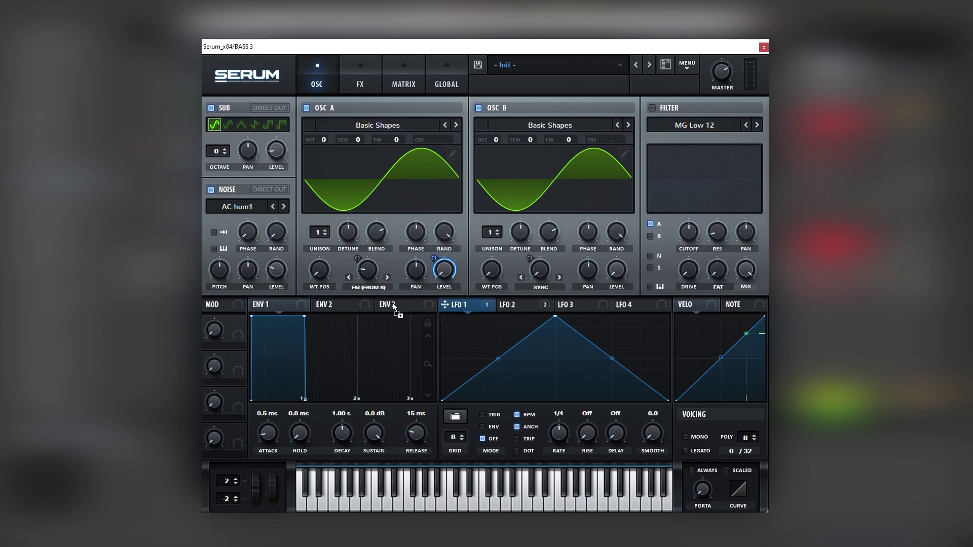
{"action": "left_click_drag", "start_coordinate": [393, 303], "coordinate": [268, 284]}
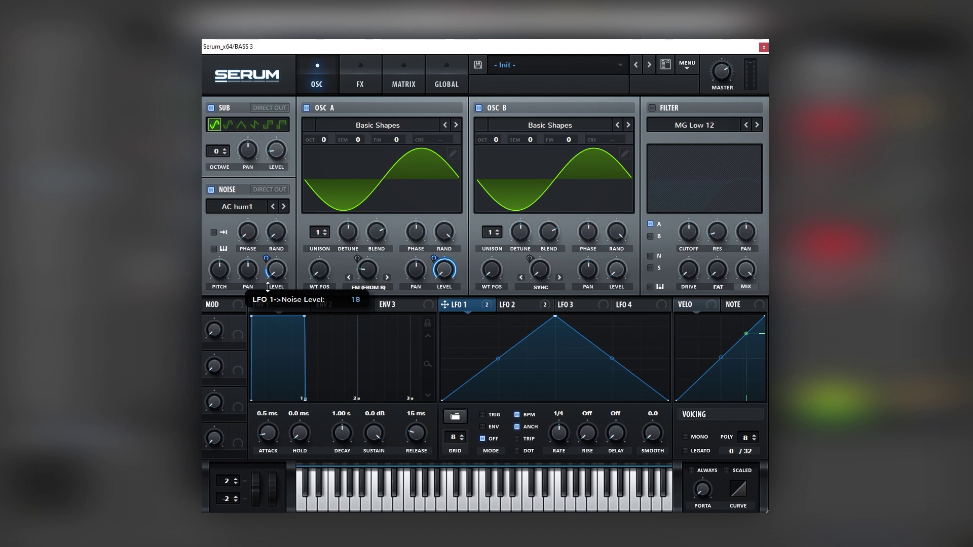
{"action": "key", "text": "space"}
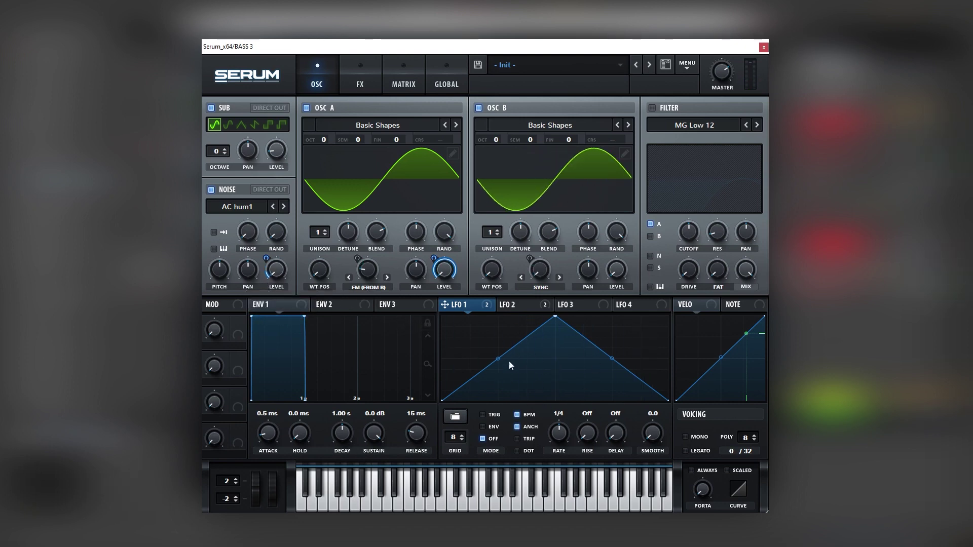
Set LFO 1's rate to 1/2 and shape a sharp opening peak with a curved decay, followed by a second peak.
{"action": "left_click_drag", "start_coordinate": [564, 424], "coordinate": [565, 428]}
{"action": "left_click_drag", "start_coordinate": [557, 318], "coordinate": [499, 403]}
{"action": "double_click", "coordinate": [472, 342]}
{"action": "left_click_drag", "start_coordinate": [474, 360], "coordinate": [446, 345]}
{"action": "double_click", "coordinate": [528, 375]}
{"action": "left_click_drag", "start_coordinate": [528, 375], "coordinate": [526, 330]}
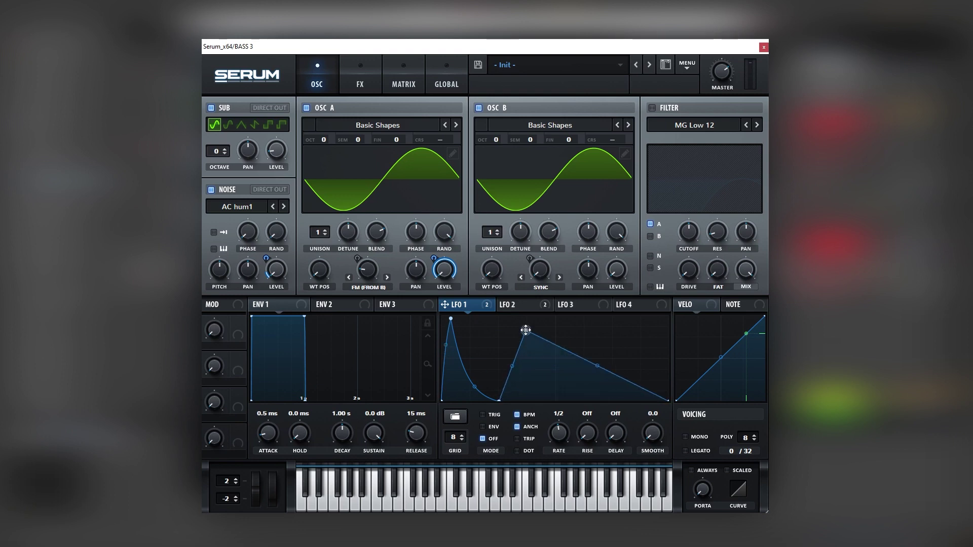
Narrow LFO 1's second peak, add a wider third peak with curved slopes, and set the LFO mode to TRIG.
{"action": "double_click", "coordinate": [547, 394]}
{"action": "left_click_drag", "start_coordinate": [547, 393], "coordinate": [553, 402]}
{"action": "left_click_drag", "start_coordinate": [512, 367], "coordinate": [512, 376]}
{"action": "double_click", "coordinate": [611, 334]}
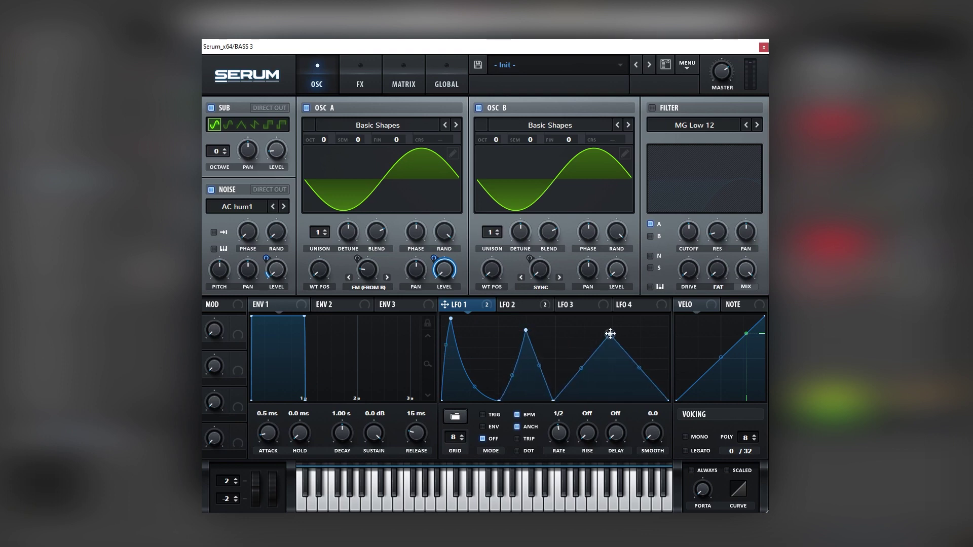
{"action": "left_click_drag", "start_coordinate": [611, 334], "coordinate": [614, 326]}
{"action": "left_click_drag", "start_coordinate": [584, 363], "coordinate": [586, 348]}
{"action": "left_click_drag", "start_coordinate": [641, 364], "coordinate": [642, 388]}
{"action": "left_click", "coordinate": [494, 417]}
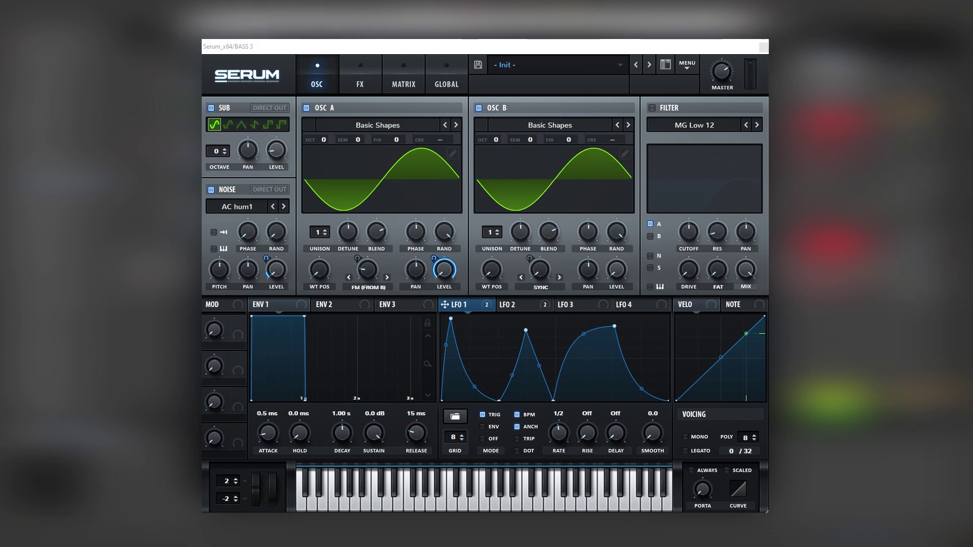
Enable the compressor and chorus effects and place the chorus after the compressor.
{"action": "left_click", "coordinate": [359, 84]}
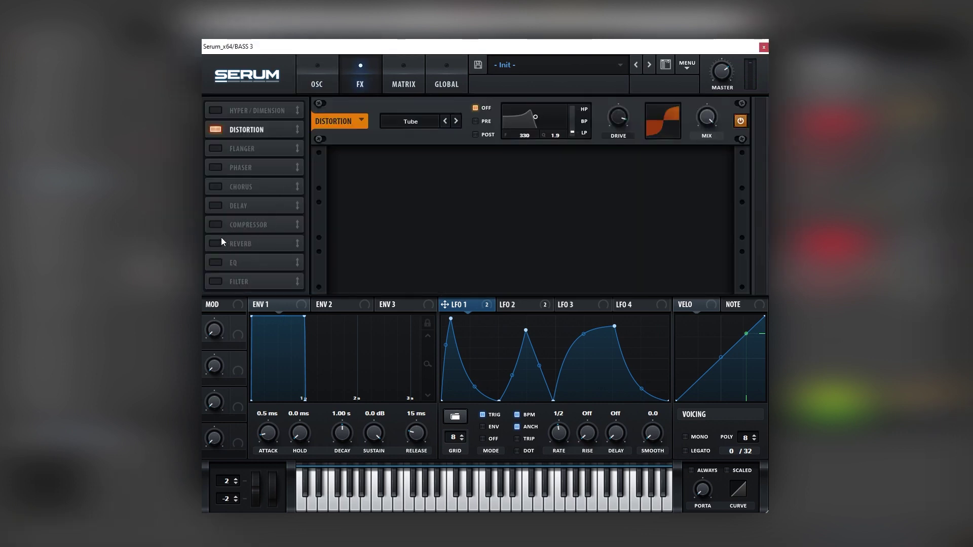
{"action": "left_click", "coordinate": [218, 225]}
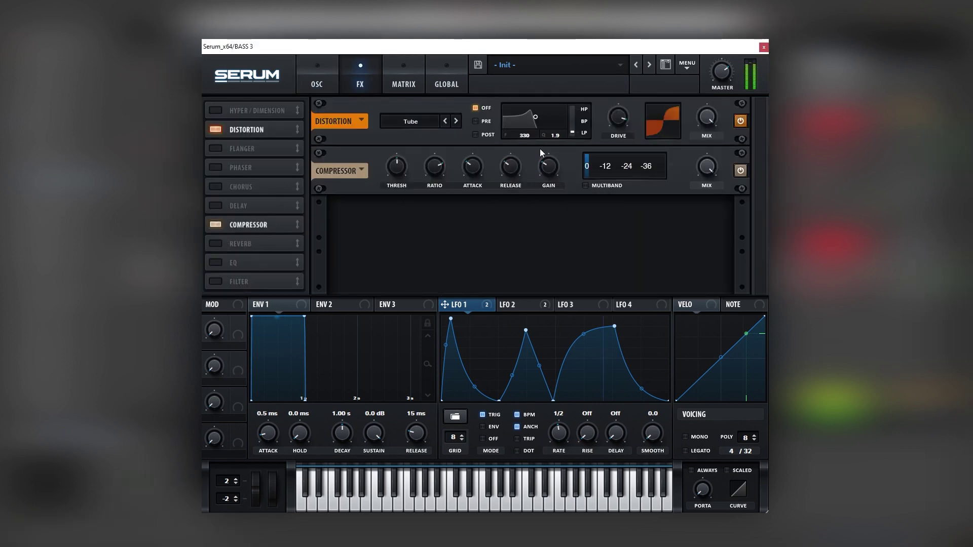
{"action": "left_click", "coordinate": [215, 188]}
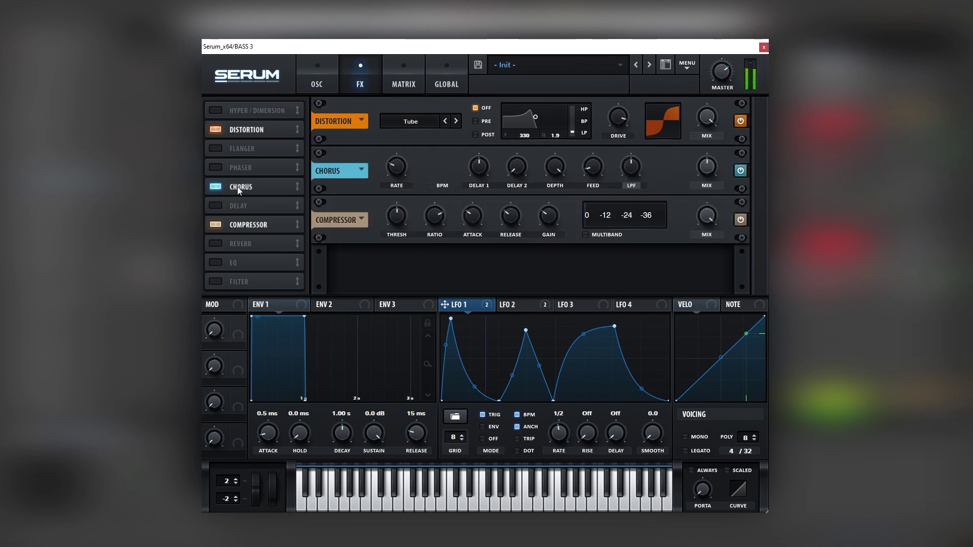
{"action": "left_click_drag", "start_coordinate": [238, 186], "coordinate": [245, 231]}
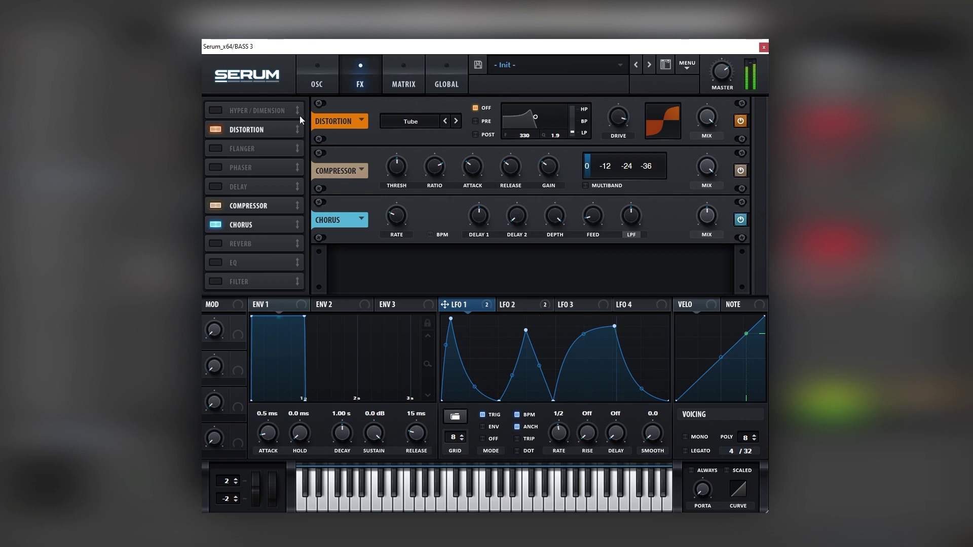
Adjust oscillator B's octave, raising it to +2.
{"action": "left_click", "coordinate": [324, 81]}
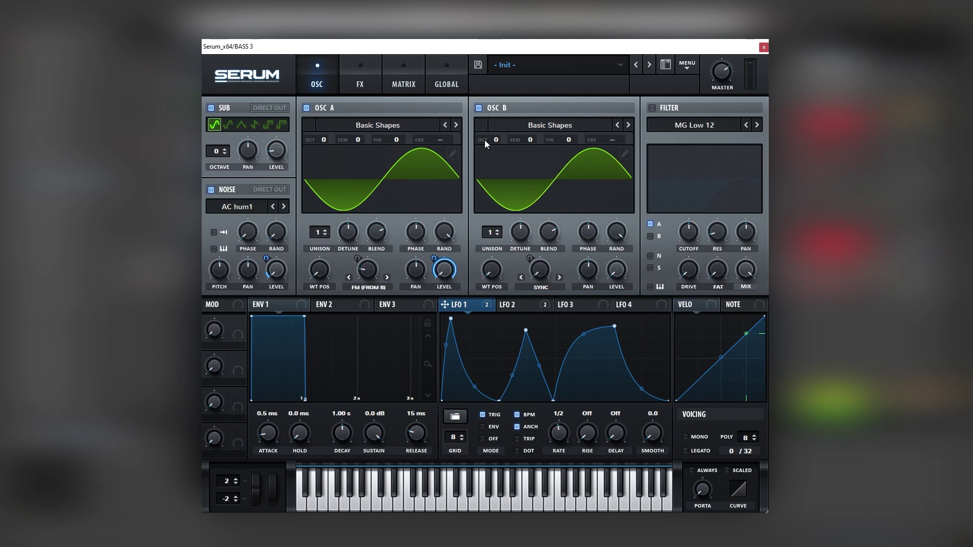
{"action": "left_click_drag", "start_coordinate": [485, 140], "coordinate": [489, 126]}
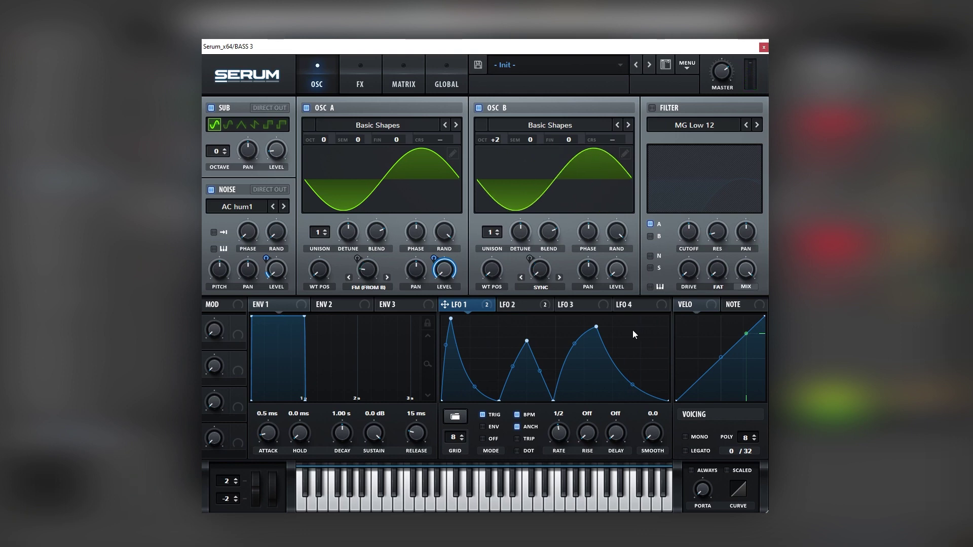
{"action": "mouse_move", "coordinate": [494, 140]}
{"action": "left_mouse_down"}
{"action": "mouse_move", "coordinate": [488, 168]}
{"action": "mouse_move", "coordinate": [510, 77]}
{"action": "mouse_move", "coordinate": [499, 150]}
{"action": "left_mouse_up"}
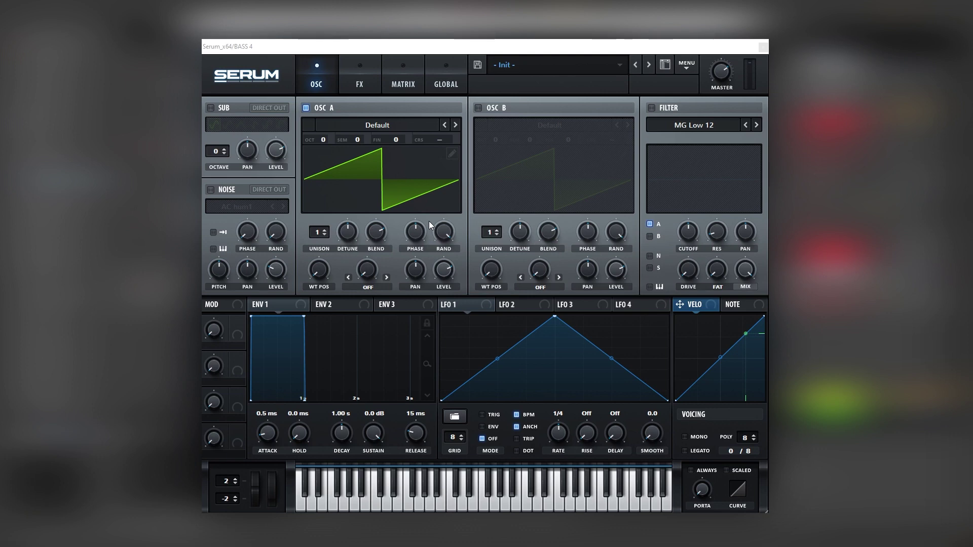
In BASS 4, load the Analog wavetable Basic Shapes into oscillators A and B, enabling oscillator B and the sub oscillator.
{"action": "left_click", "coordinate": [372, 126]}
{"action": "mouse_move", "coordinate": [366, 157]}
{"action": "left_click", "coordinate": [428, 208]}
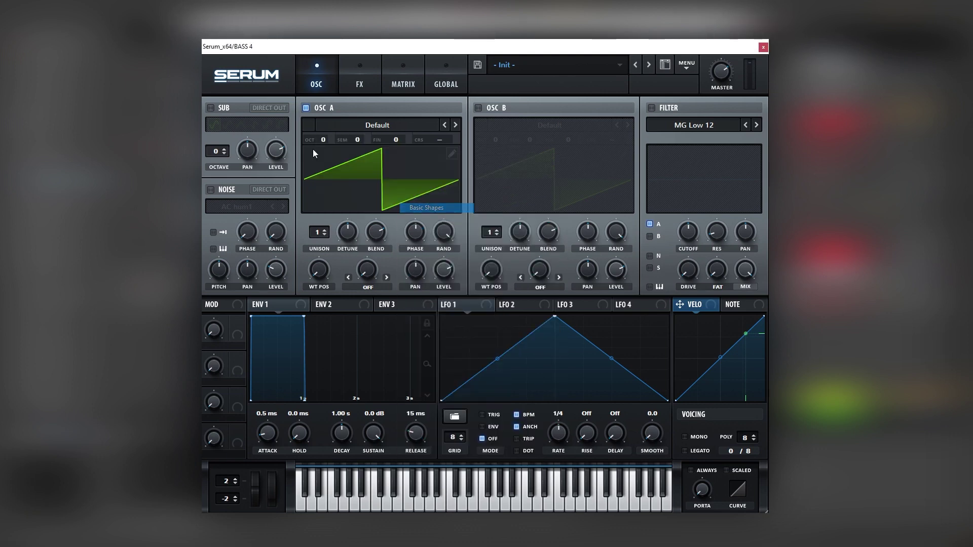
{"action": "left_click", "coordinate": [210, 108]}
{"action": "left_click", "coordinate": [478, 108]}
{"action": "left_click", "coordinate": [498, 122]}
{"action": "mouse_move", "coordinate": [521, 162]}
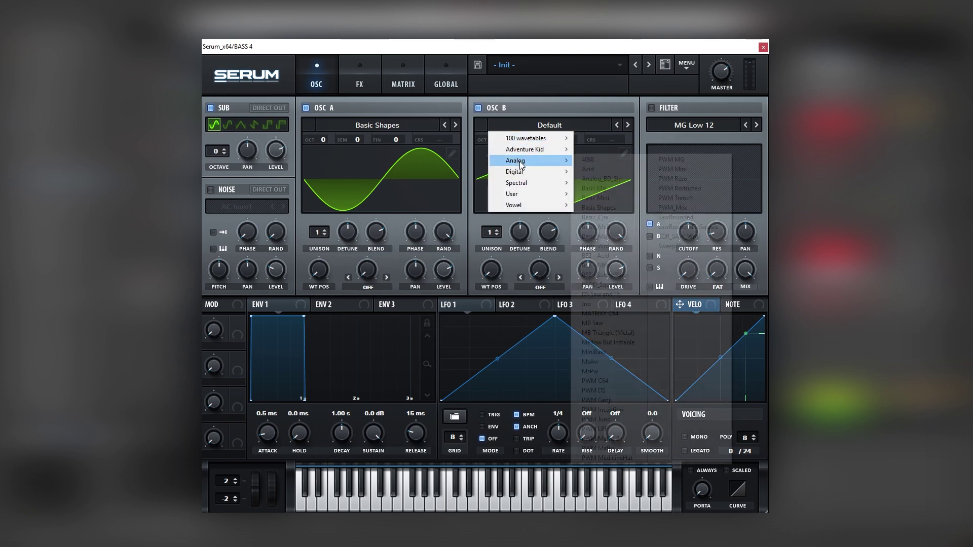
{"action": "left_click", "coordinate": [599, 207]}
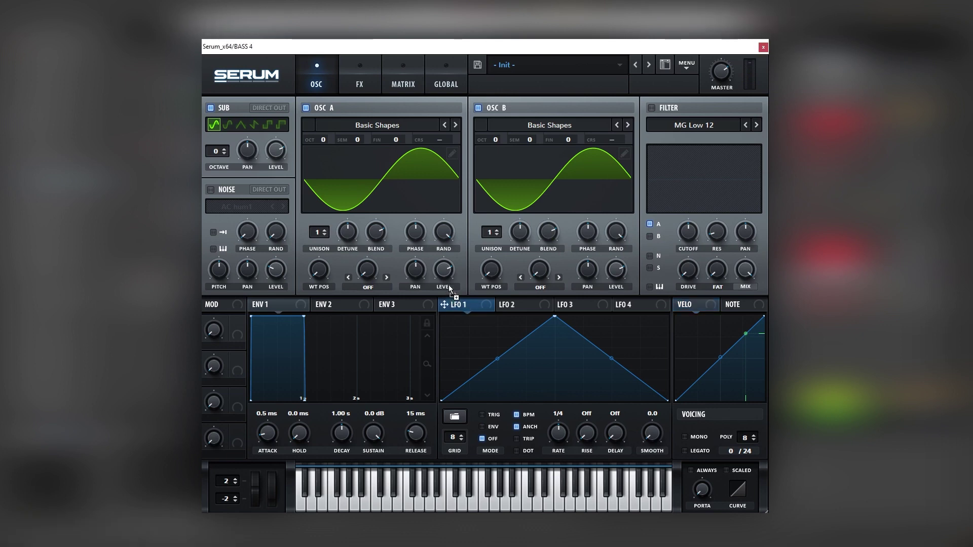
Modulate oscillator A's level with LFO 1 in ENV mode at rate 1/2, and shape it into two full-height peaks with a curved first rise.
{"action": "left_click_drag", "start_coordinate": [449, 285], "coordinate": [444, 271]}
{"action": "left_click", "coordinate": [488, 426]}
{"action": "left_click_drag", "start_coordinate": [555, 317], "coordinate": [528, 316]}
{"action": "left_click_drag", "start_coordinate": [484, 359], "coordinate": [484, 389]}
{"action": "double_click", "coordinate": [551, 382]}
{"action": "left_click_drag", "start_coordinate": [551, 383], "coordinate": [558, 412]}
{"action": "double_click", "coordinate": [602, 364]}
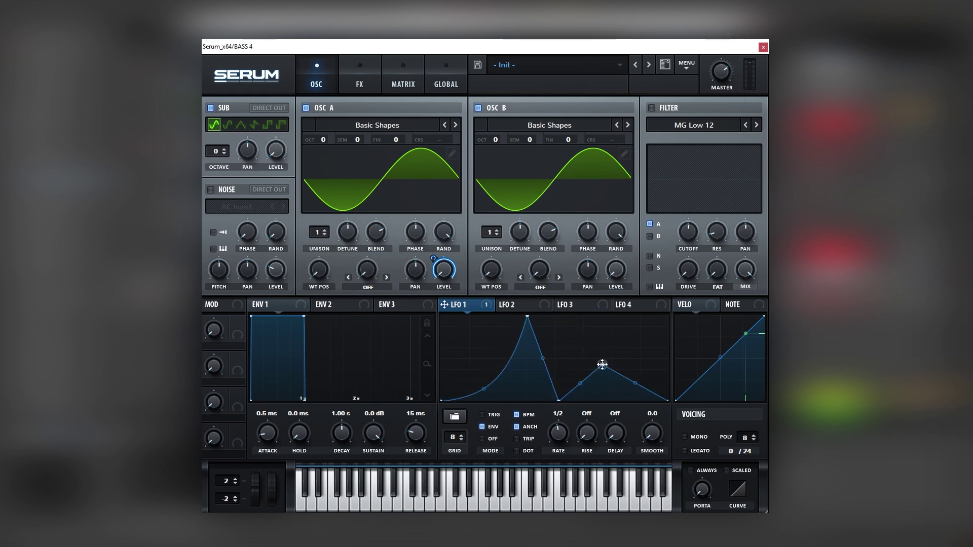
{"action": "left_click_drag", "start_coordinate": [602, 364], "coordinate": [598, 306]}
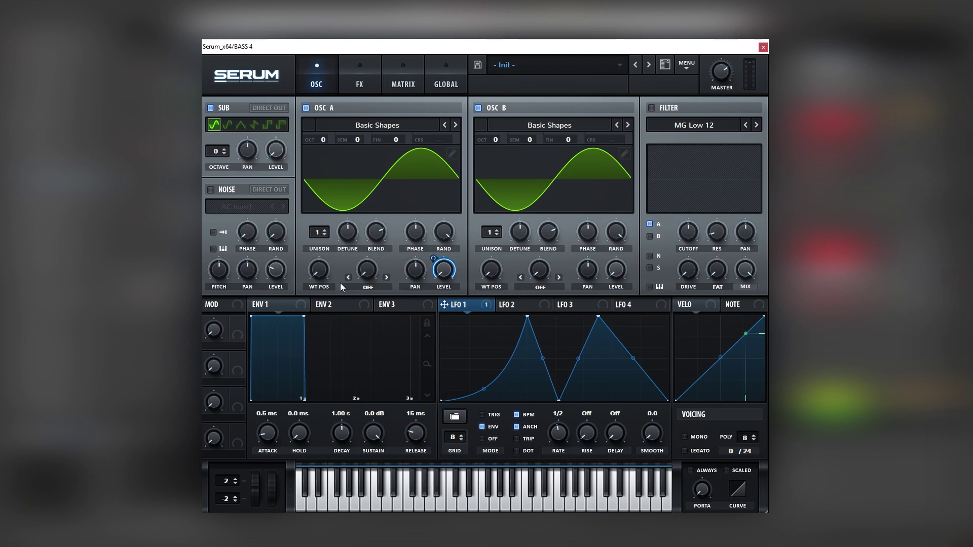
Enable the noise oscillator and modulate its level with LFO 1.
{"action": "left_click", "coordinate": [233, 191]}
{"action": "left_click_drag", "start_coordinate": [445, 305], "coordinate": [262, 276]}
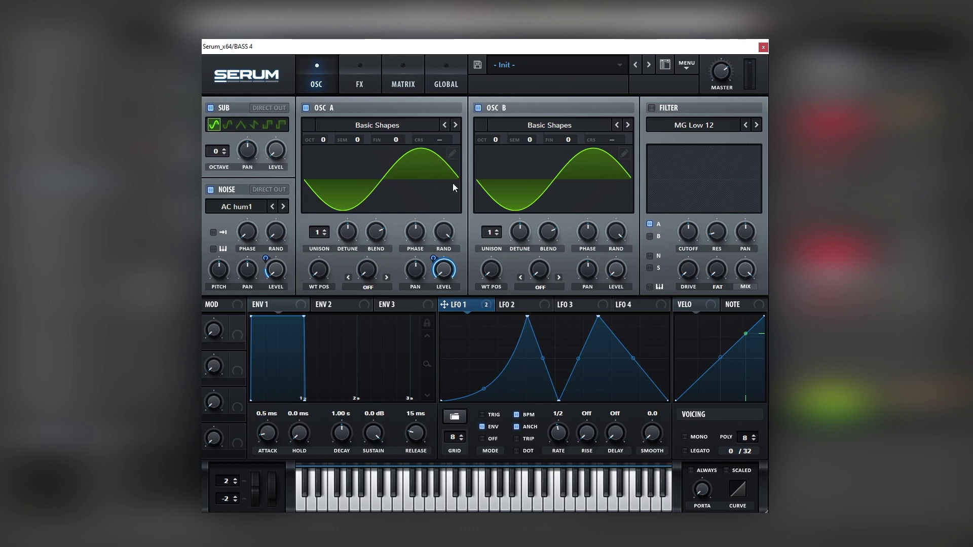
Rebuild oscillator A's first wavetable frame from a strong first harmonic and a lower third harmonic in the table editor.
{"action": "left_click", "coordinate": [452, 154]}
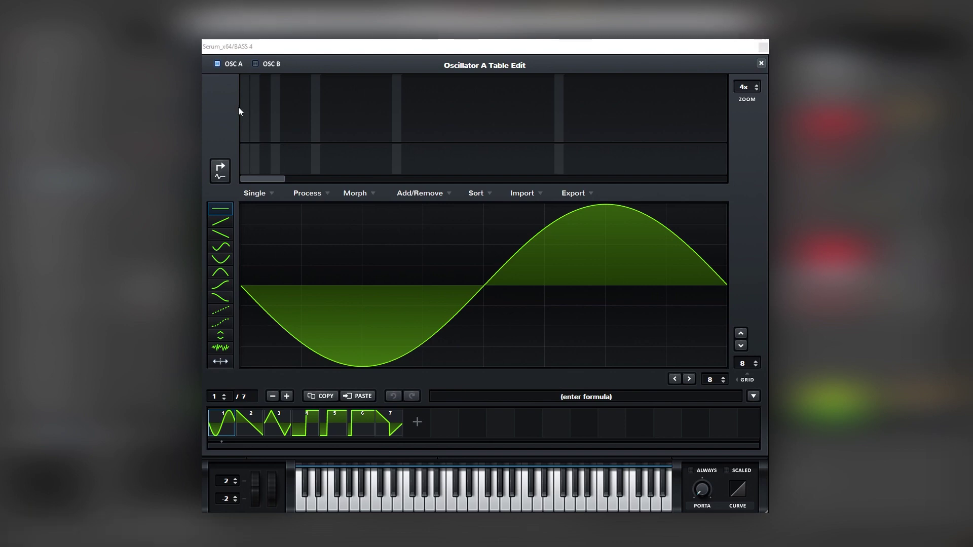
{"action": "left_click_drag", "start_coordinate": [241, 114], "coordinate": [242, 93]}
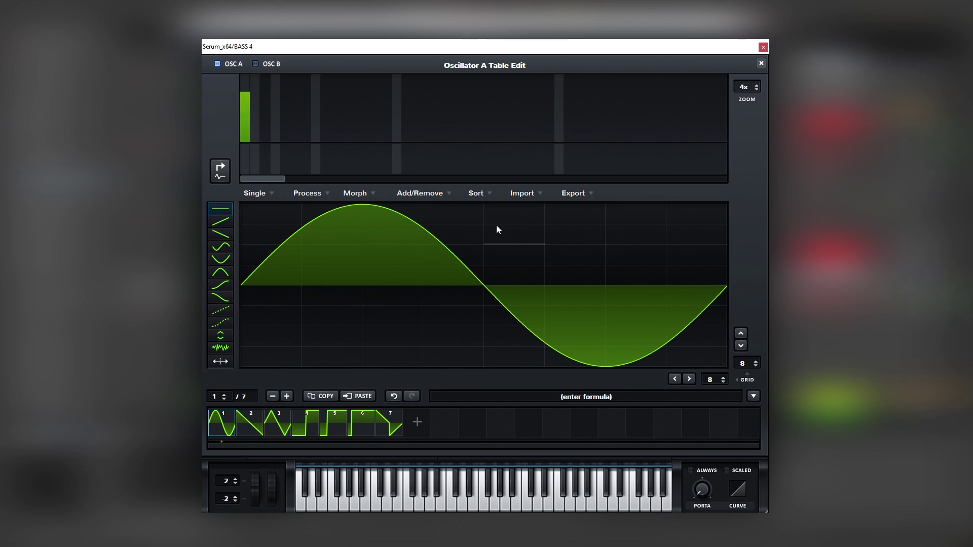
{"action": "left_click", "coordinate": [263, 108]}
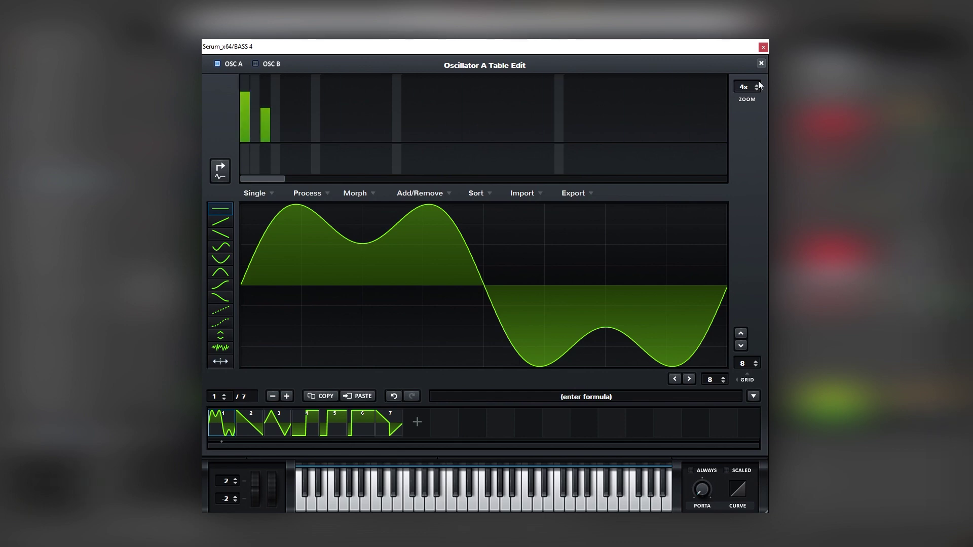
{"action": "left_click", "coordinate": [761, 64]}
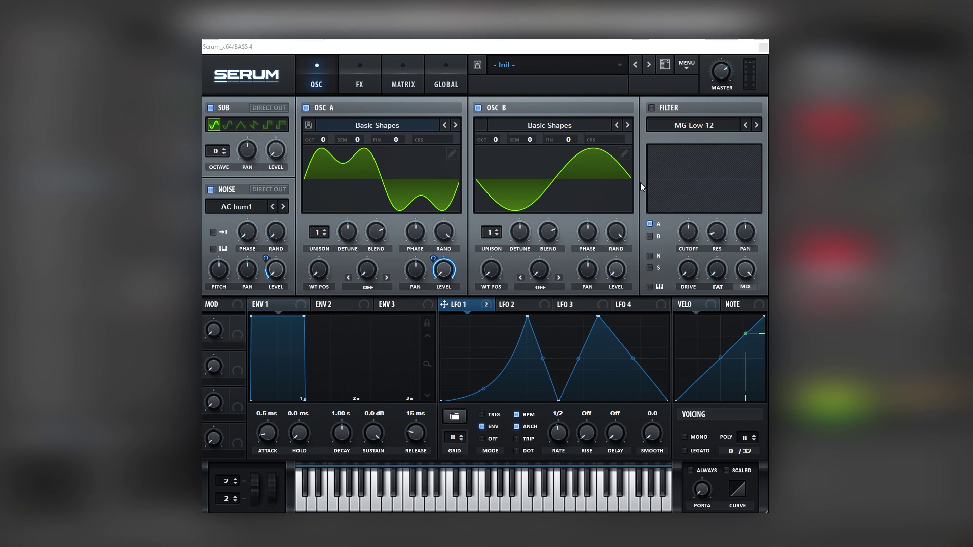
Edit oscillator B's first wavetable frame to remove the third harmonic and raise the first harmonic to nearly full height.
{"action": "left_click", "coordinate": [626, 153]}
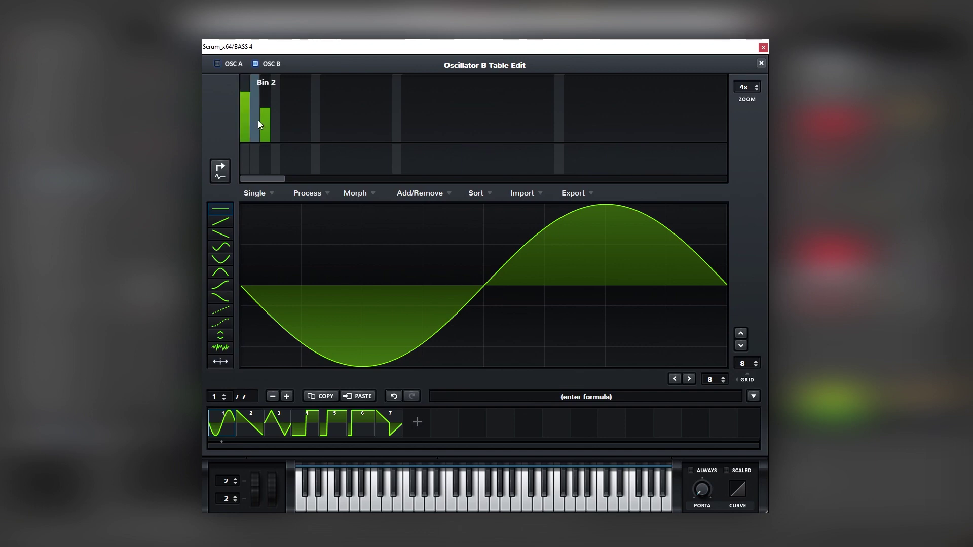
{"action": "left_click_drag", "start_coordinate": [265, 141], "coordinate": [265, 143]}
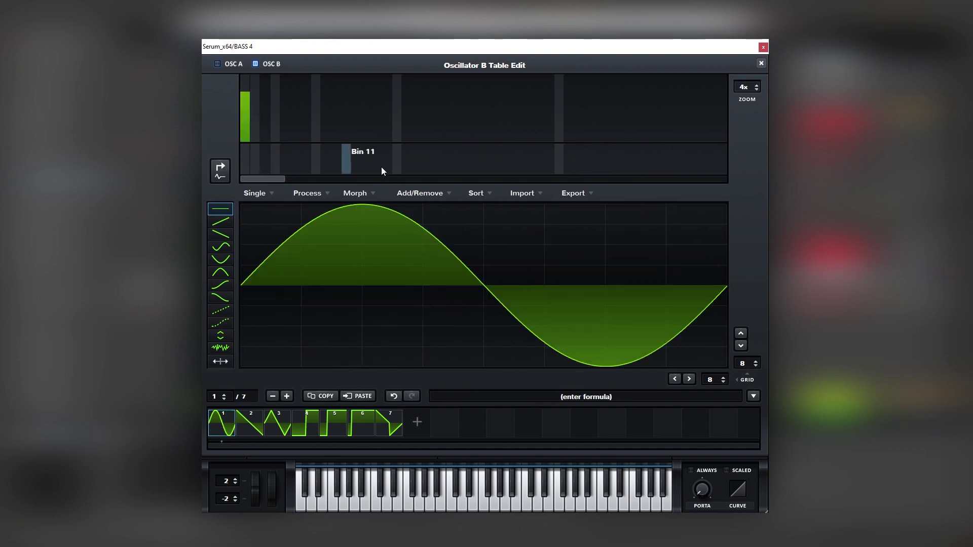
{"action": "left_click_drag", "start_coordinate": [248, 92], "coordinate": [247, 77]}
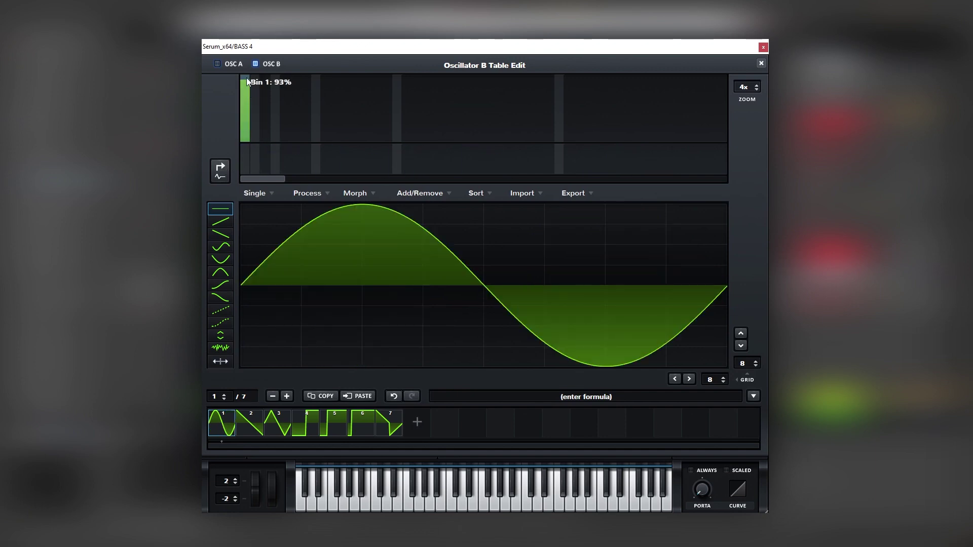
{"action": "left_click", "coordinate": [761, 64]}
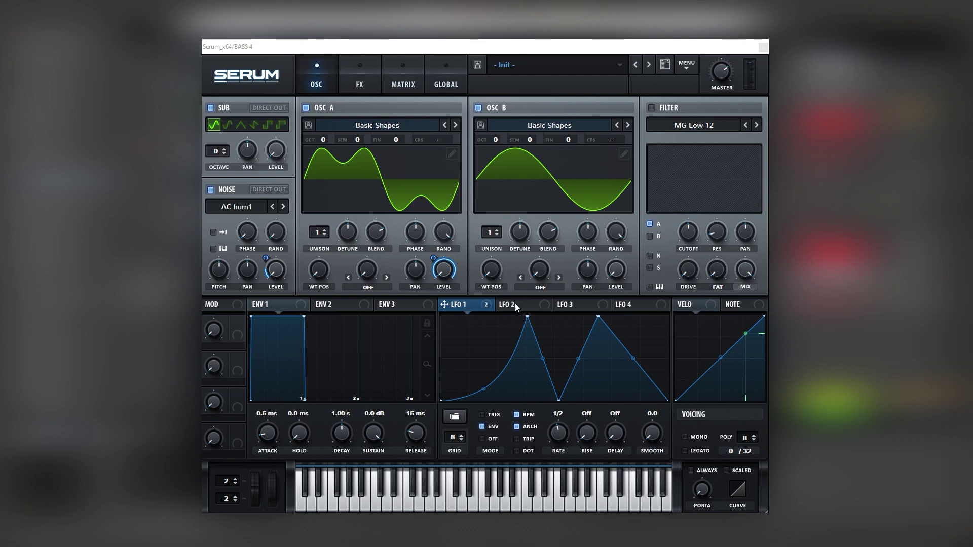
Copy LFO 1's shape to LFO 4 with a lower, rounded second peak, and use it to modulate oscillator B's level.
{"action": "left_click", "coordinate": [475, 309]}
{"action": "left_click", "coordinate": [637, 305]}
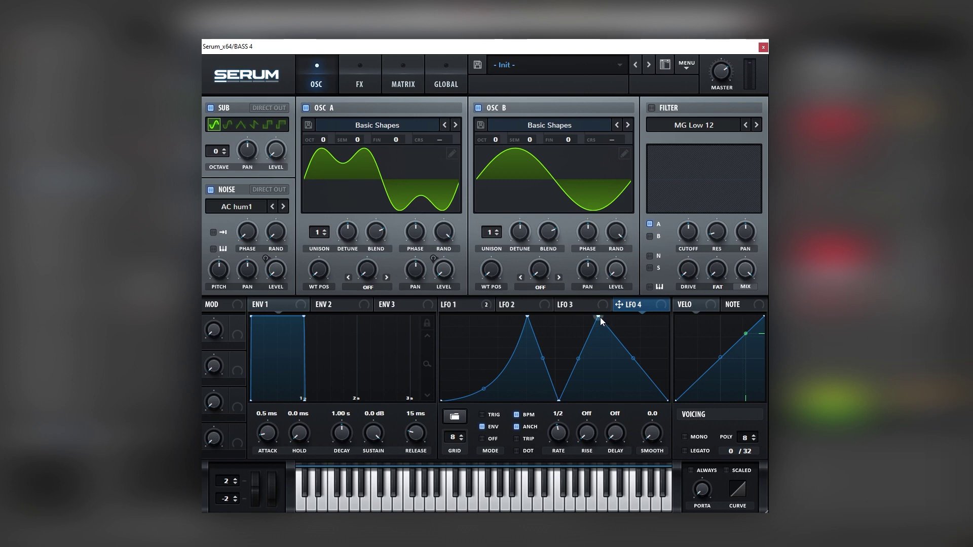
{"action": "left_click_drag", "start_coordinate": [599, 317], "coordinate": [603, 327]}
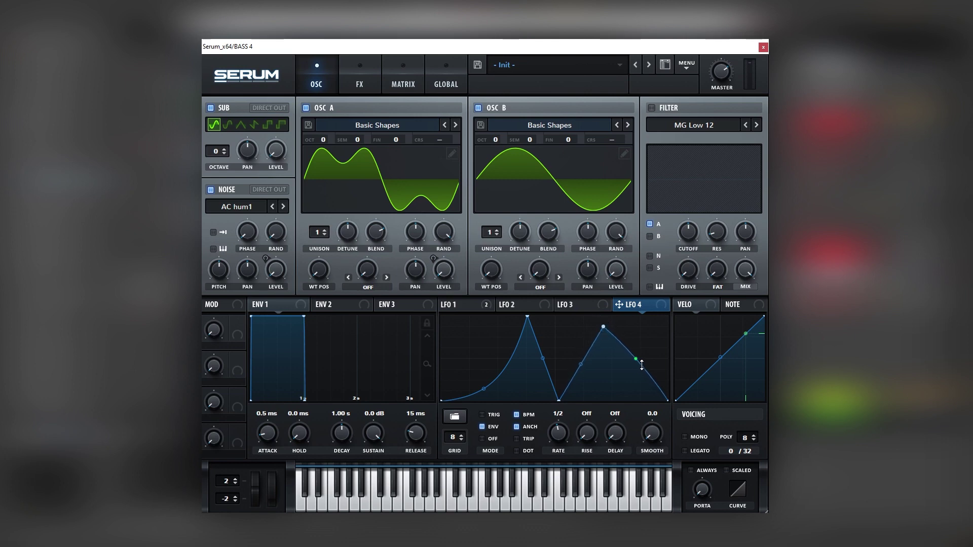
{"action": "left_click_drag", "start_coordinate": [641, 365], "coordinate": [640, 355]}
{"action": "left_click_drag", "start_coordinate": [604, 327], "coordinate": [619, 273]}
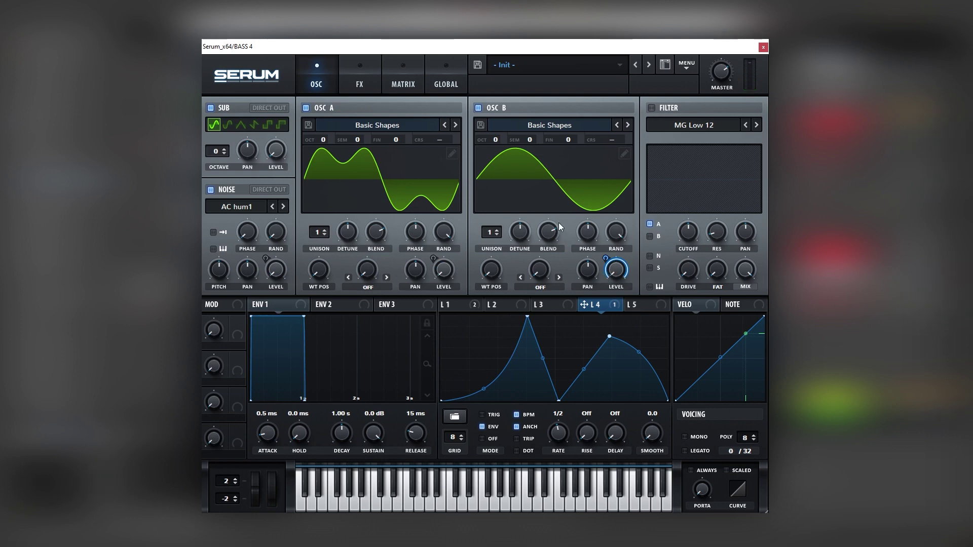
Set oscillator B to octave +2 and semitone +10, and lower the sub oscillator's level to 44%.
{"action": "left_click_drag", "start_coordinate": [497, 139], "coordinate": [503, 113]}
{"action": "left_click_drag", "start_coordinate": [522, 137], "coordinate": [534, 84]}
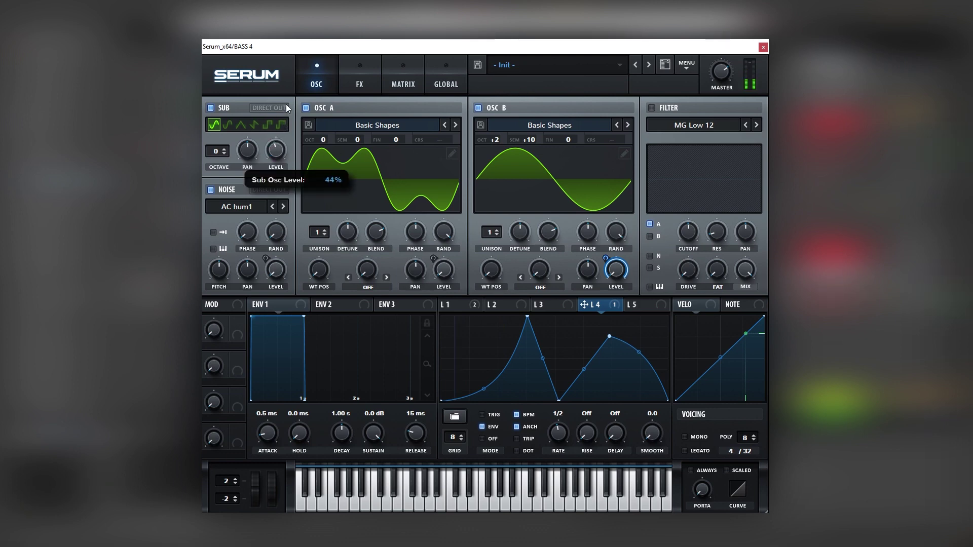
Enable the Tube distortion with increased drive, and add the chorus effect with its filter set to HPF.
{"action": "left_click", "coordinate": [348, 87]}
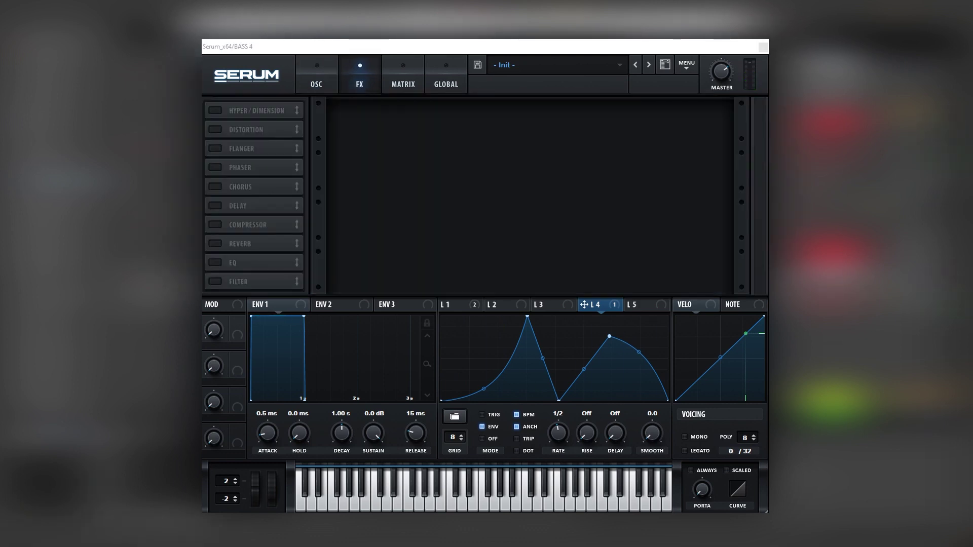
{"action": "left_click", "coordinate": [215, 129]}
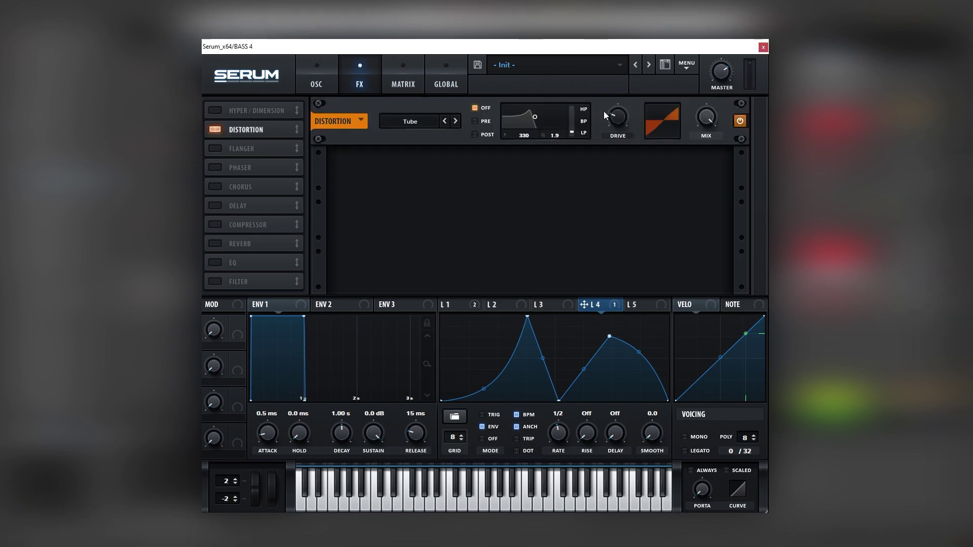
{"action": "left_click_drag", "start_coordinate": [608, 114], "coordinate": [625, 93]}
{"action": "left_click", "coordinate": [227, 188]}
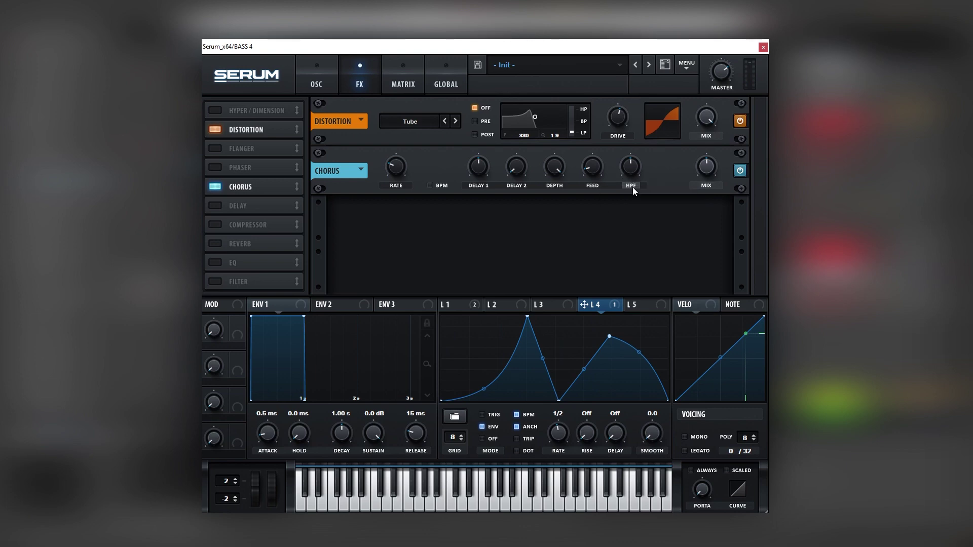
Lower the chorus HPF cutoff, set the chorus mix to 56%, and enable the compressor with 10.7 dB of gain.
{"action": "left_click", "coordinate": [632, 186]}
{"action": "left_click_drag", "start_coordinate": [634, 173], "coordinate": [633, 176]}
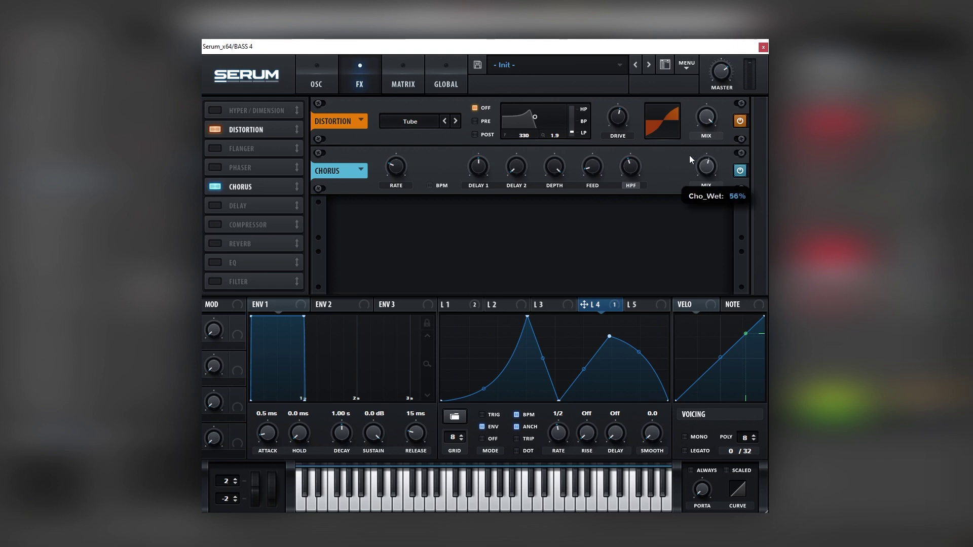
{"action": "left_click", "coordinate": [216, 225]}
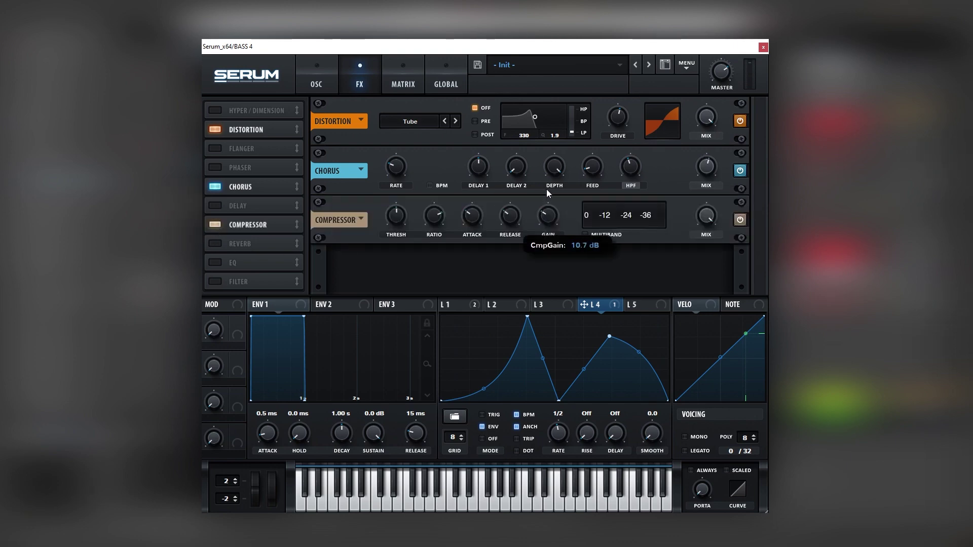
Enable the EQ and make its high band a narrow peak boost at a lowered frequency.
{"action": "left_click", "coordinate": [214, 262]}
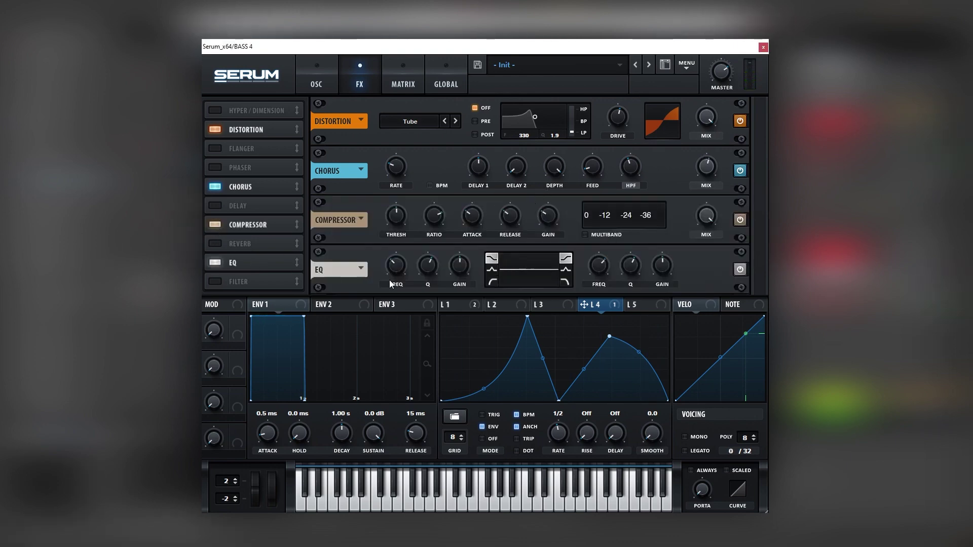
{"action": "left_click", "coordinate": [566, 270]}
{"action": "left_click_drag", "start_coordinate": [662, 270], "coordinate": [685, 211]}
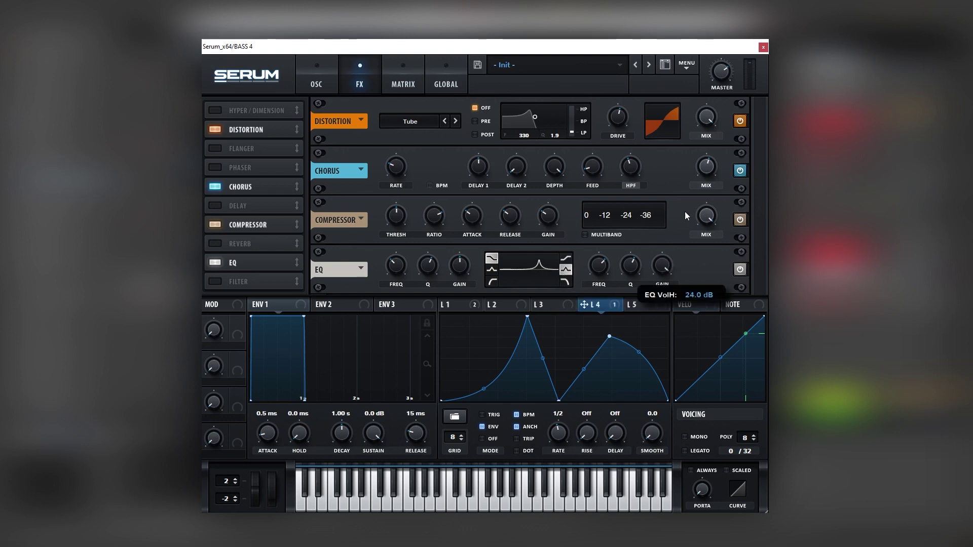
{"action": "left_click_drag", "start_coordinate": [632, 268], "coordinate": [600, 275]}
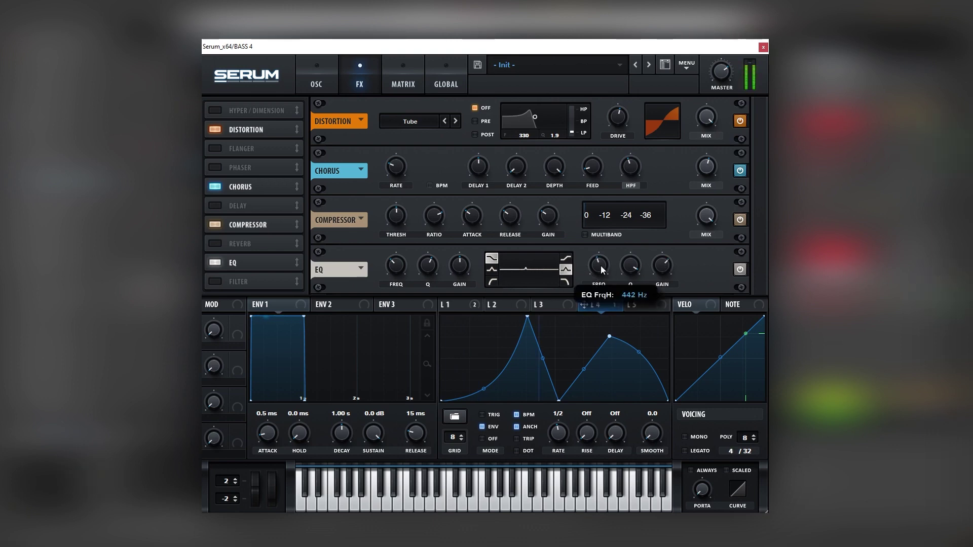
{"action": "left_click_drag", "start_coordinate": [601, 265], "coordinate": [658, 284]}
Move the reverb to the end of the effects chain, enable it, and modulate its mix with LFO 3.
{"action": "left_click_drag", "start_coordinate": [243, 249], "coordinate": [247, 307]}
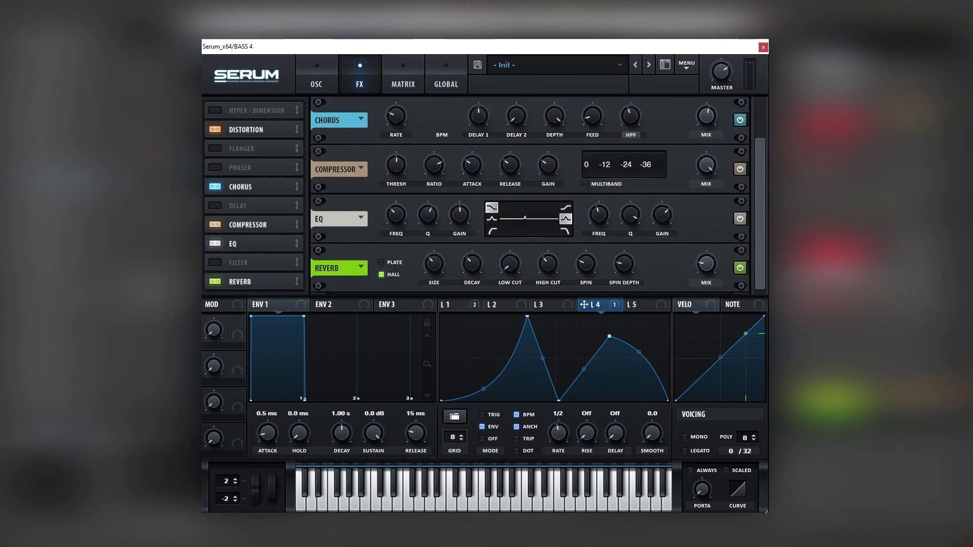
{"action": "left_click", "coordinate": [543, 307]}
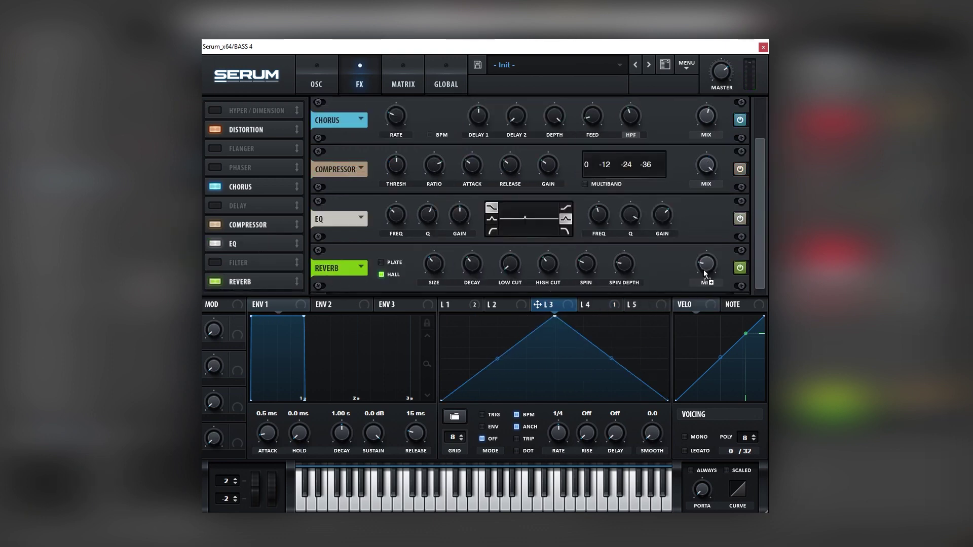
{"action": "left_click_drag", "start_coordinate": [704, 270], "coordinate": [704, 274]}
Set LFO 3 to ENV mode with a rate of one bar, and flatten its default triangle shape.
{"action": "left_click_drag", "start_coordinate": [554, 426], "coordinate": [561, 434]}
{"action": "left_click", "coordinate": [482, 427]}
{"action": "left_click_drag", "start_coordinate": [569, 332], "coordinate": [552, 314]}
{"action": "double_click", "coordinate": [554, 318]}
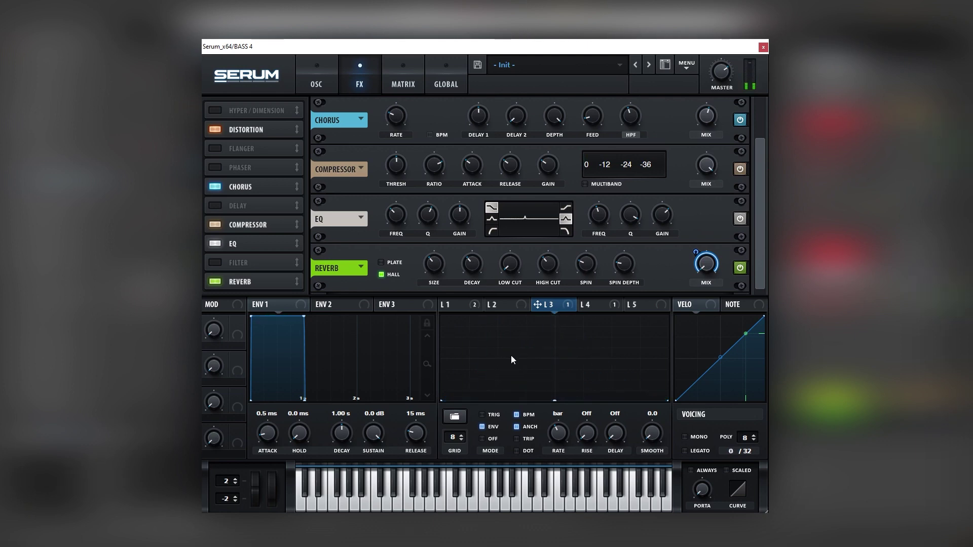
Draw one LFO 3 peak rising from about a quarter of the cycle to about 80% height before the midpoint, then falling until the end.
{"action": "double_click", "coordinate": [510, 401]}
{"action": "double_click", "coordinate": [554, 384]}
{"action": "left_click_drag", "start_coordinate": [553, 384], "coordinate": [555, 316]}
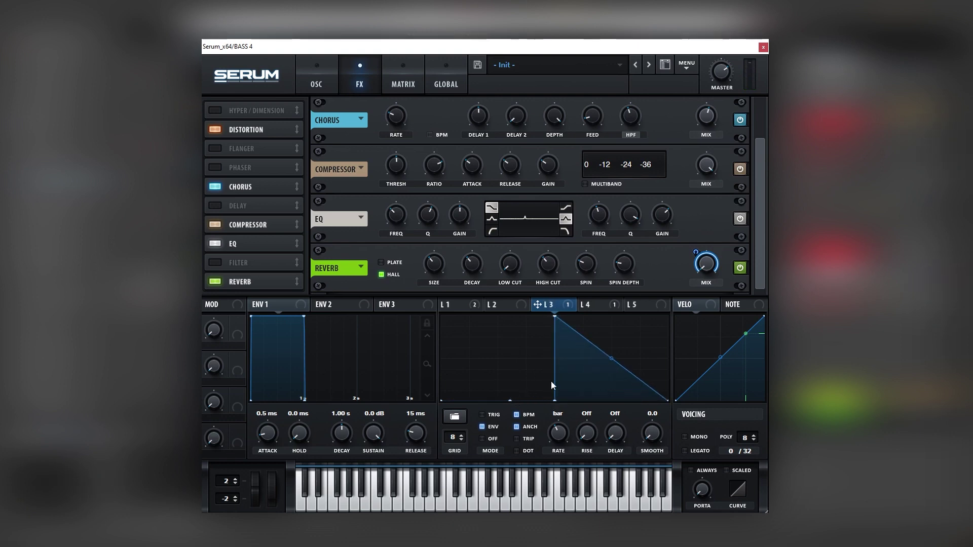
{"action": "left_click_drag", "start_coordinate": [554, 400], "coordinate": [603, 401]}
{"action": "key", "text": "space"}
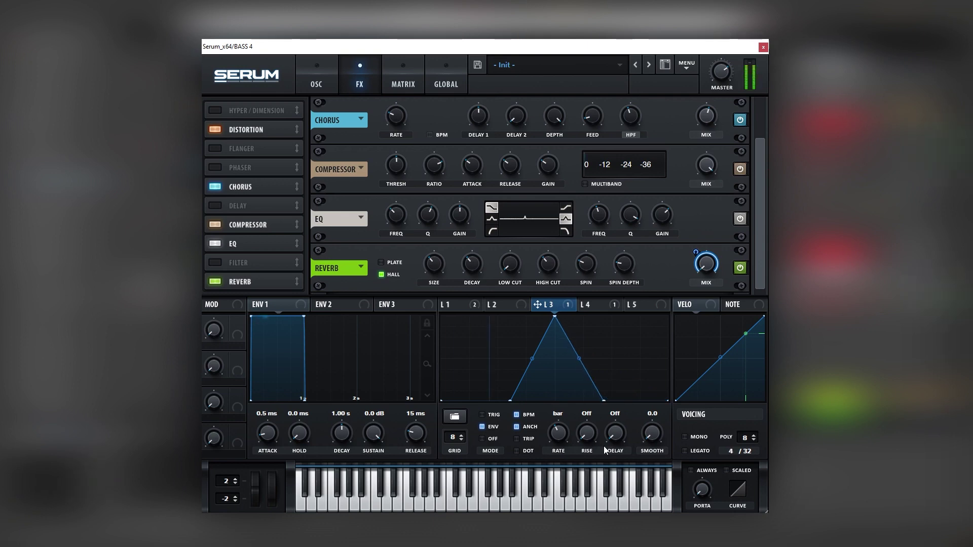
{"action": "left_click_drag", "start_coordinate": [554, 316], "coordinate": [533, 322]}
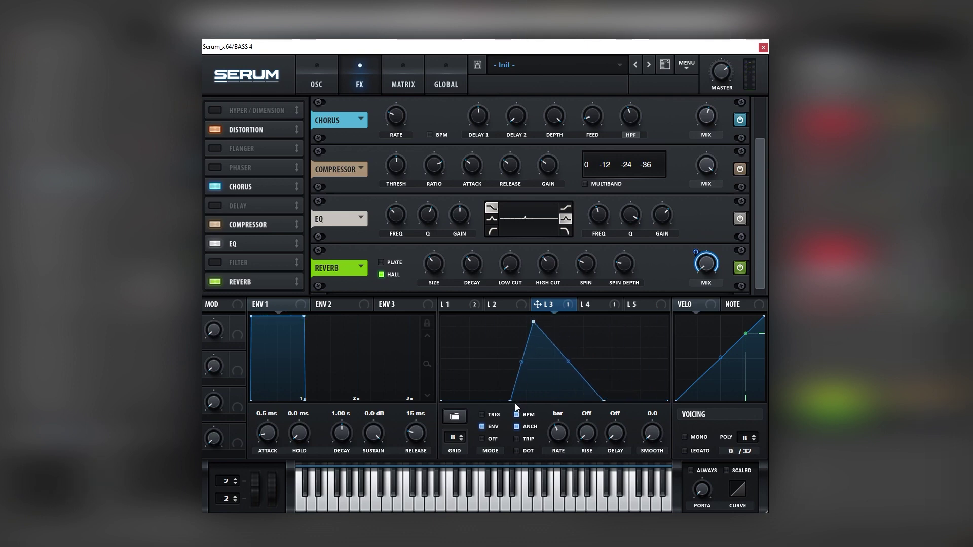
{"action": "left_click_drag", "start_coordinate": [510, 401], "coordinate": [496, 407]}
{"action": "left_click_drag", "start_coordinate": [568, 361], "coordinate": [668, 401]}
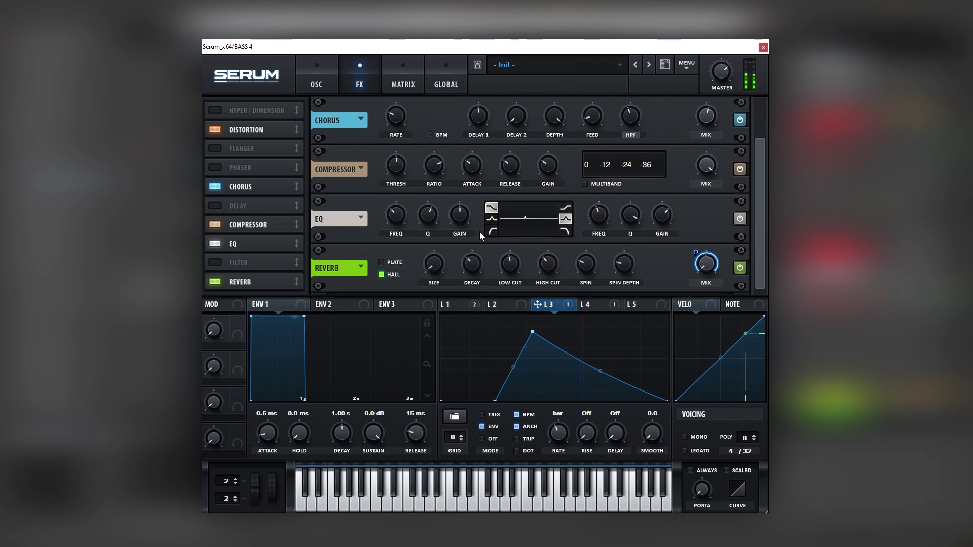
Switch the reverb to Plate, and set the EQ's low band to a broad peak boost at 9154 Hz with 25% Q.
{"action": "left_click", "coordinate": [397, 261]}
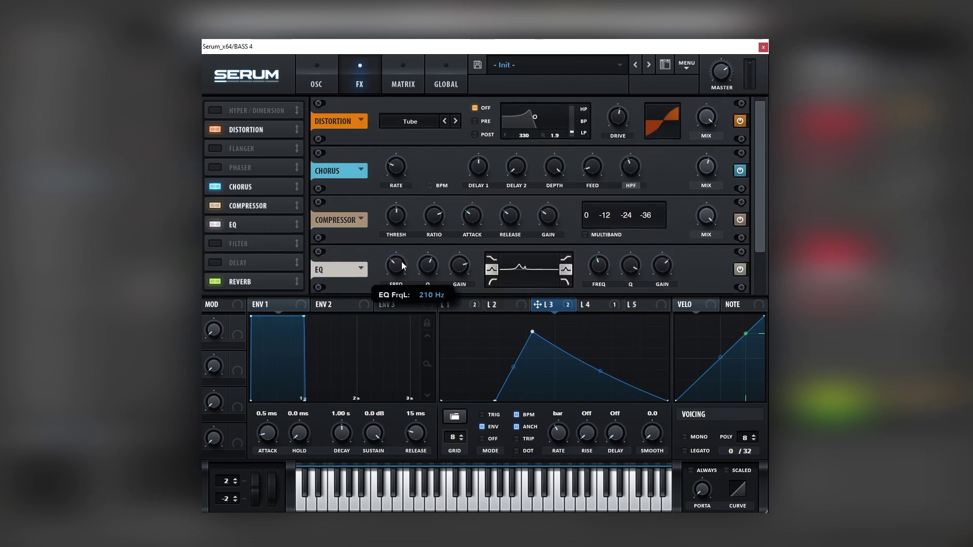
{"action": "left_click_drag", "start_coordinate": [401, 261], "coordinate": [411, 245]}
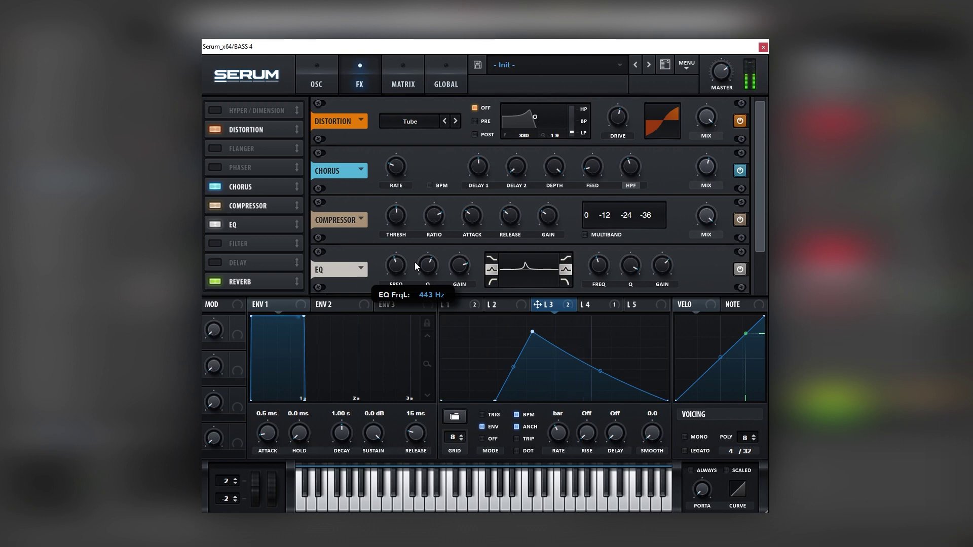
{"action": "left_click_drag", "start_coordinate": [417, 256], "coordinate": [426, 236]}
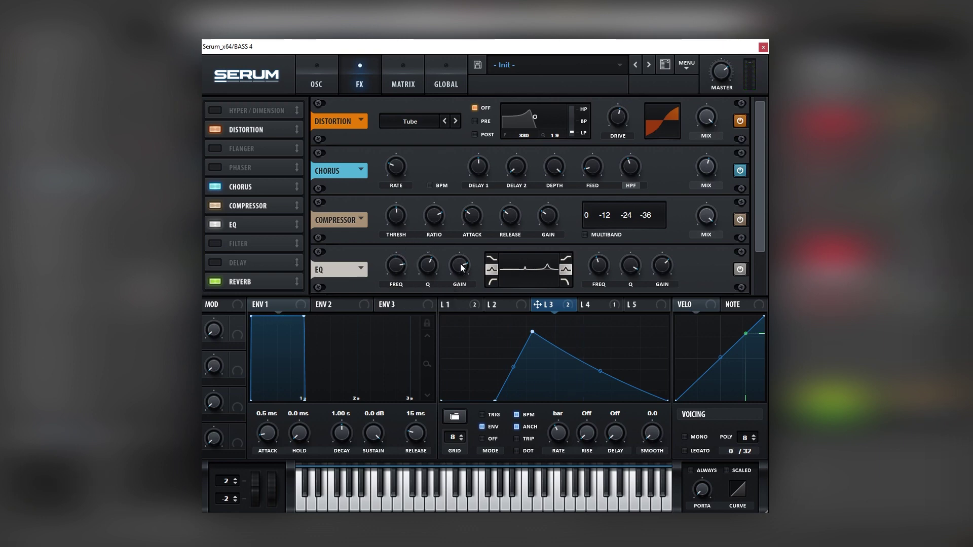
{"action": "left_click_drag", "start_coordinate": [460, 264], "coordinate": [456, 269]}
{"action": "mouse_move", "coordinate": [401, 268]}
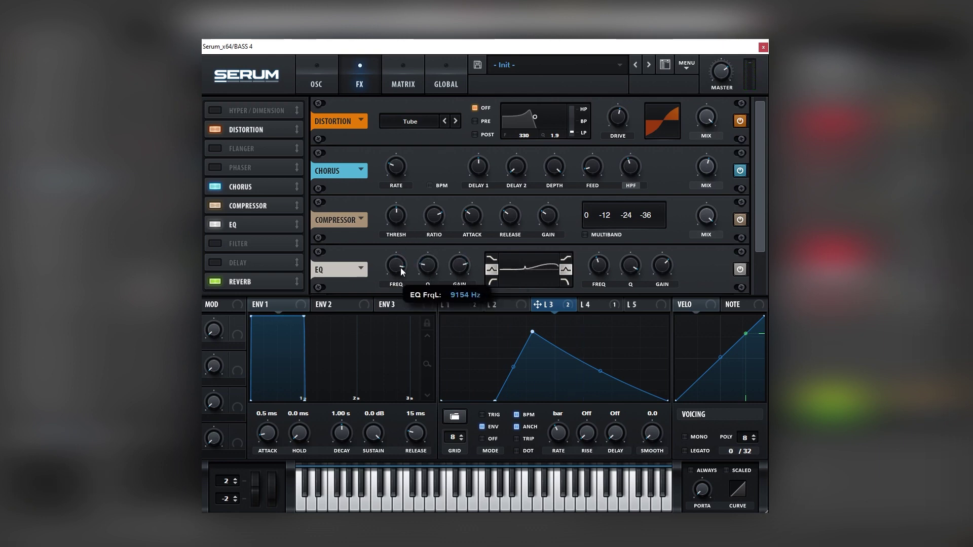
{"action": "mouse_move", "coordinate": [422, 253]}
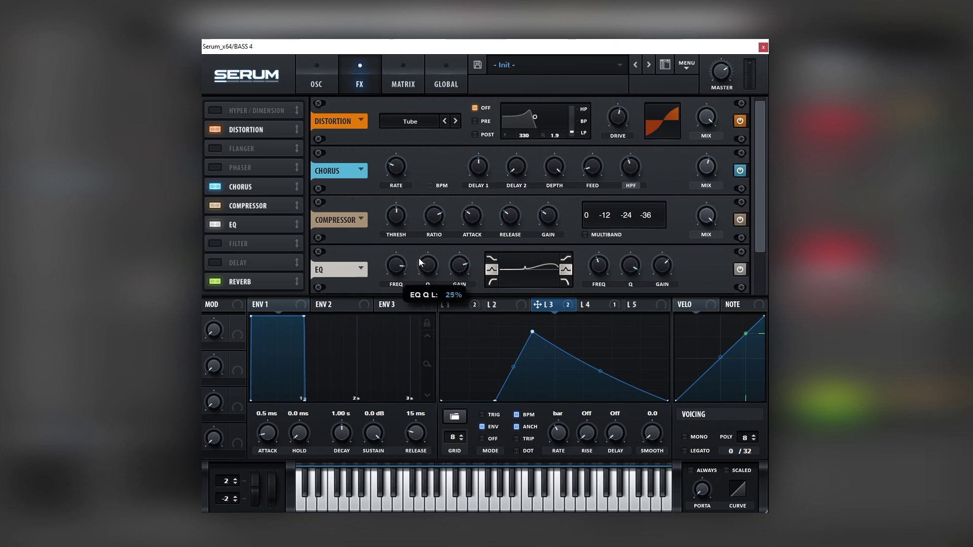